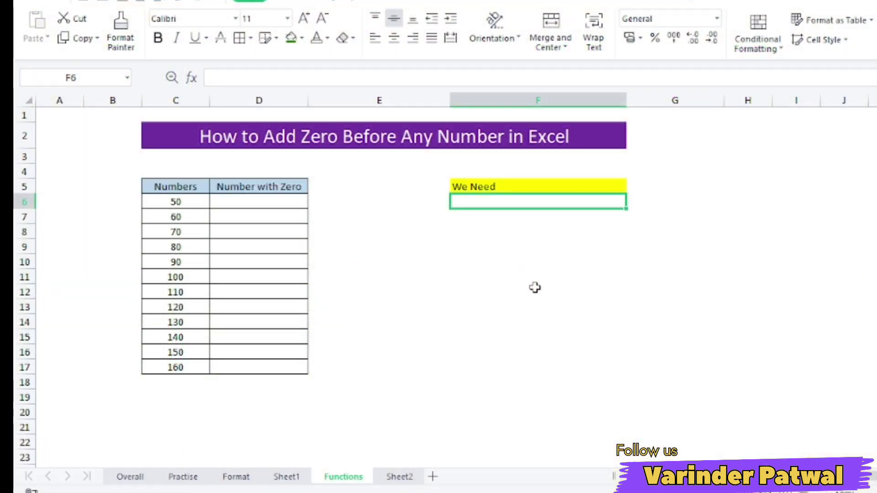
Step: Enter =CONCAT("0000",C6) in F6 so the value 50 displays as 000050
left_click(214, 141)
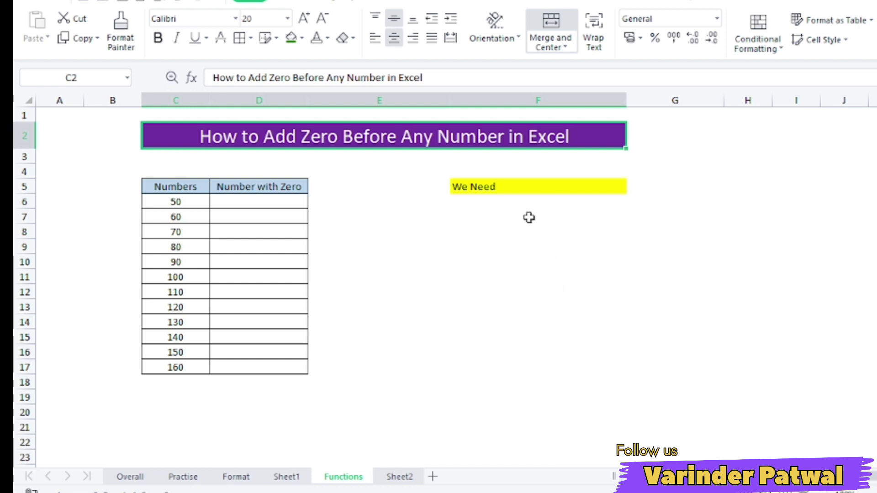
double_click(502, 201)
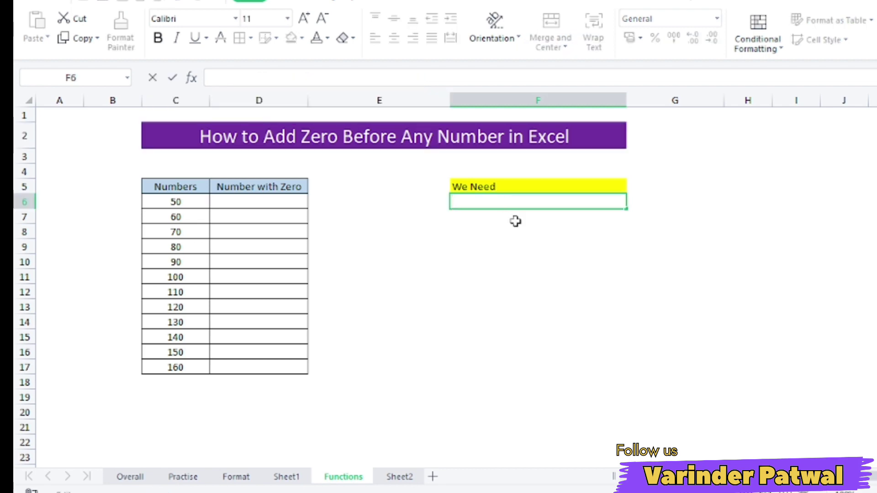
type("=con")
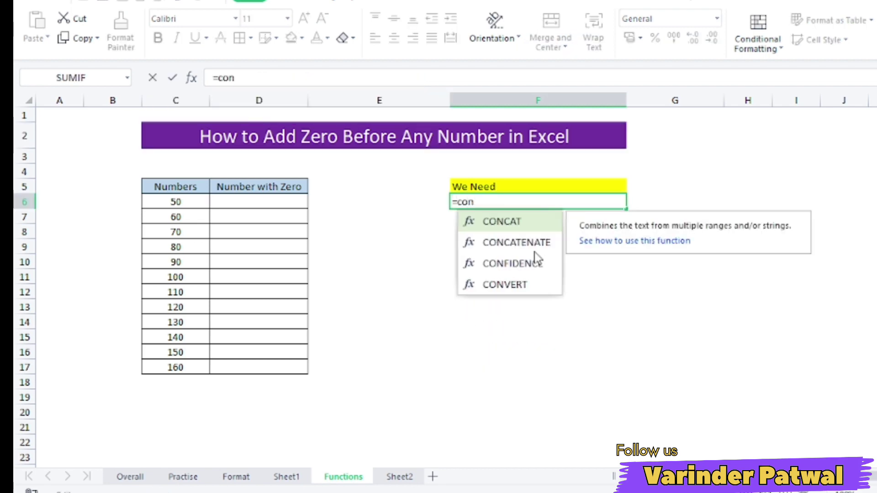
key("Tab")
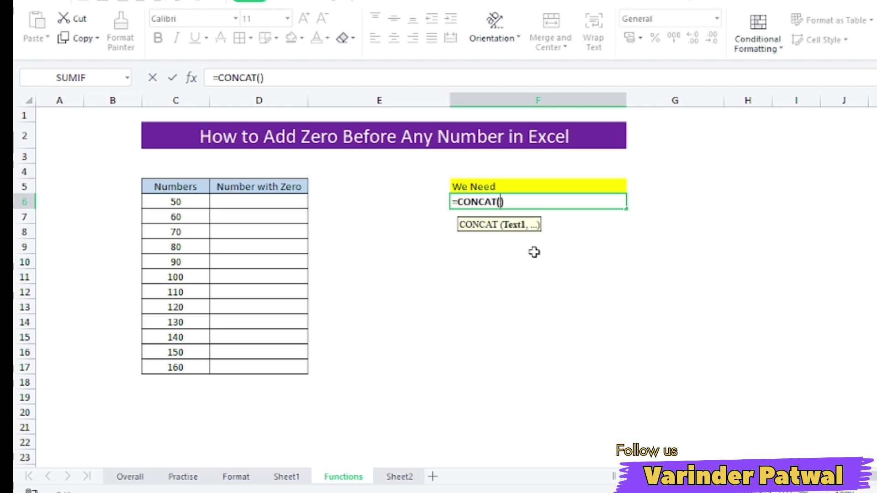
type("\"")
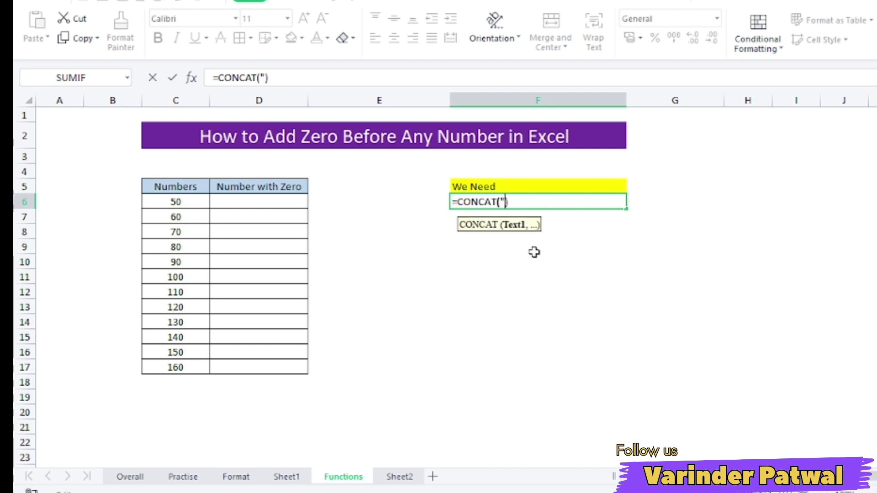
type("00")
type("00")
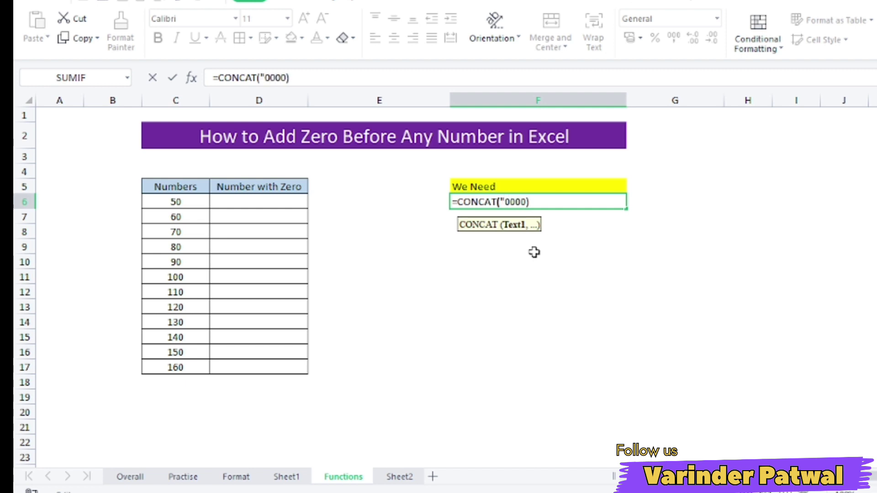
type("\",")
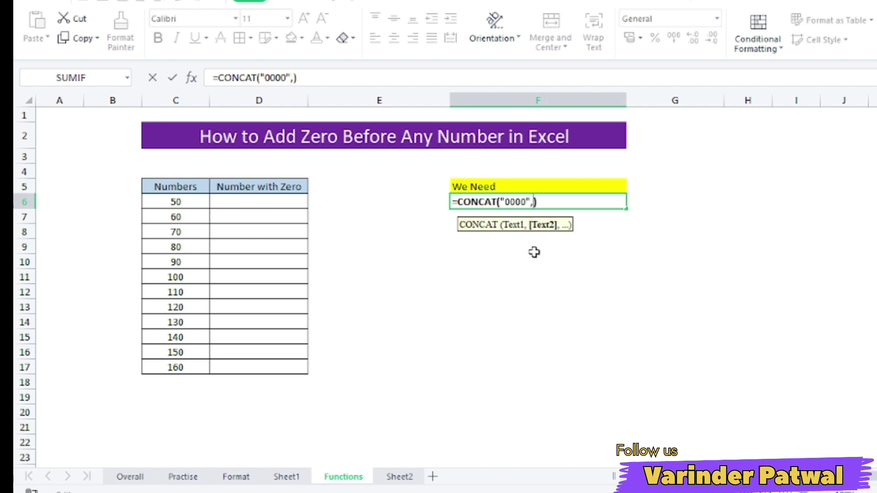
type("C")
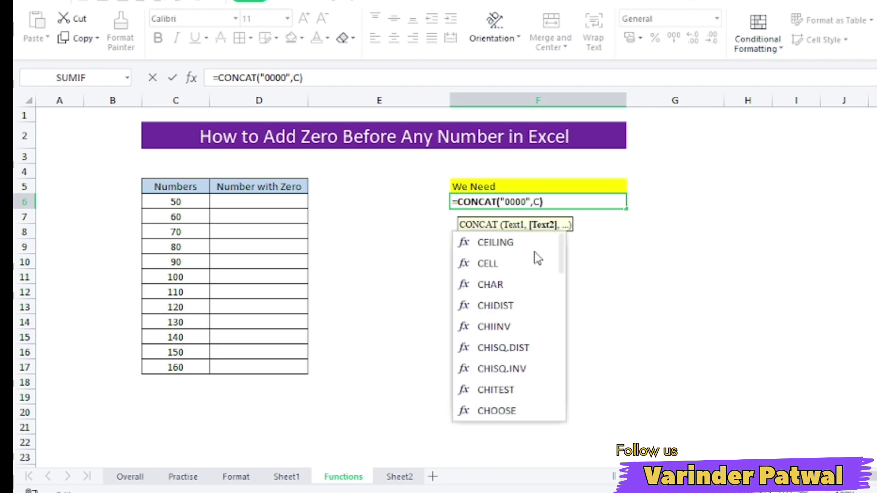
type("6")
key("Return")
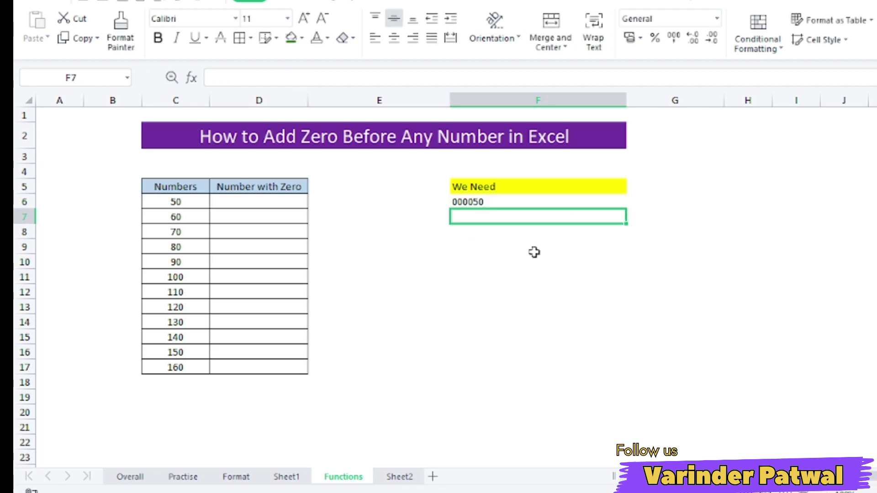
Step: Copy the F6 CONCAT formula down through F17
key("Up")
key("ctrl+c")
key("shift+Down")
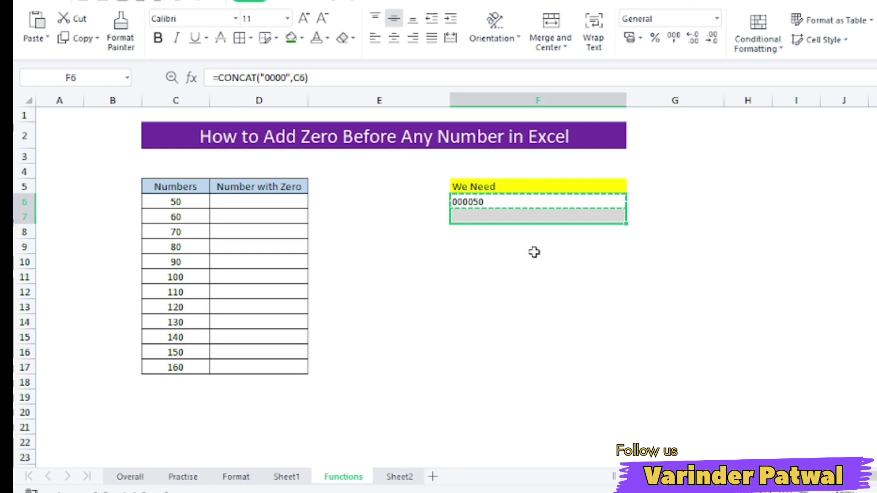
key("shift+Down")
key("shift+Down")
key("shift+Down")
key("shift+Down")
key("shift+Down")
key("ctrl+v")
key("Escape")
Step: Step through column F to verify the pasted CONCAT formulas
key("Right")
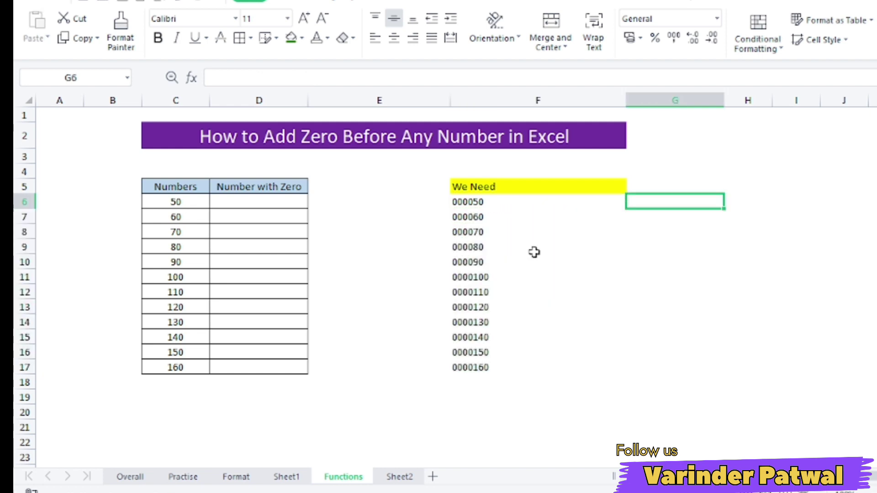
key("Left")
key("Down")
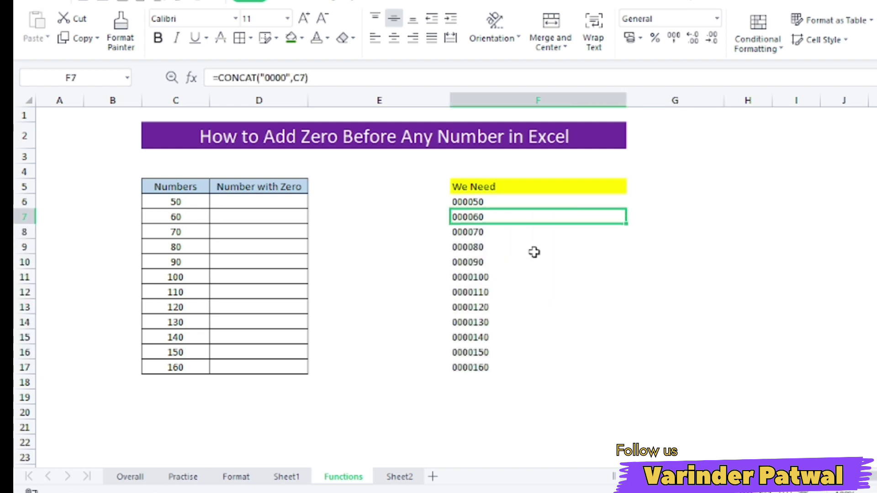
key("Down")
key("Down")
key("Down")
key("Down")
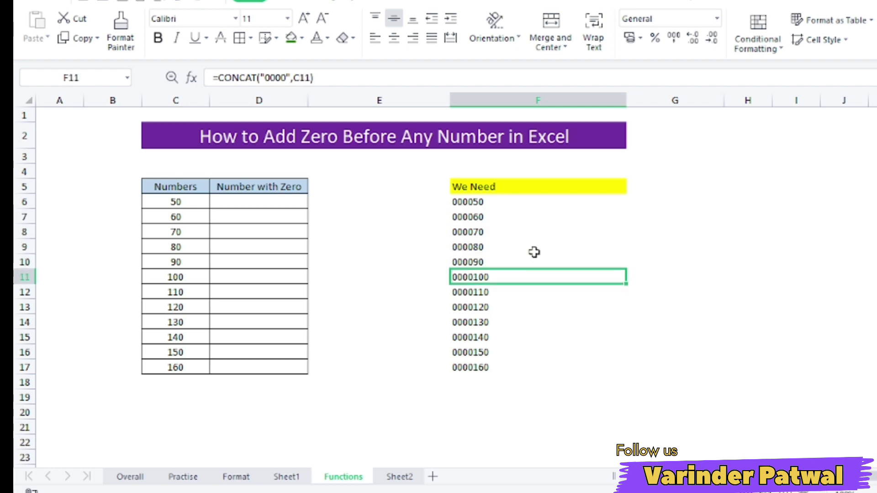
key("Down")
key("Down")
key("Down")
key("Down")
key("Down")
key("Up")
key("Up")
key("Up")
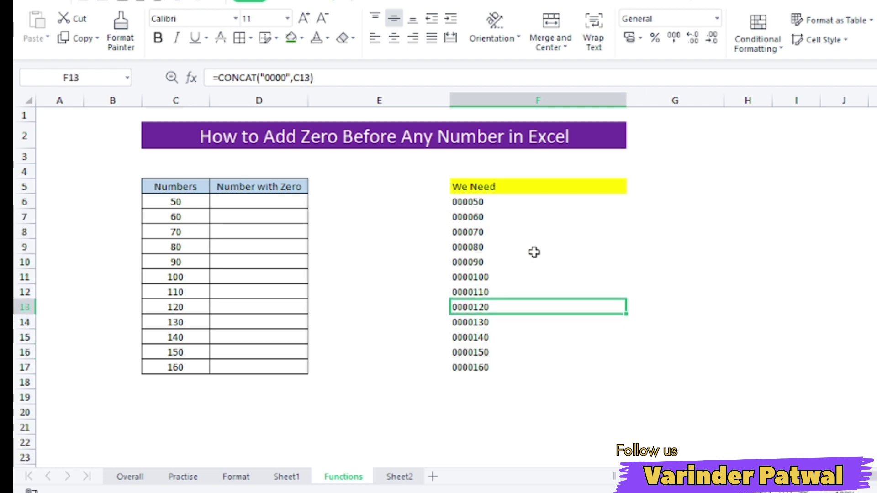
key("Up")
key("Up")
key("Up")
key("Up")
key("Up")
key("Up")
key("Up")
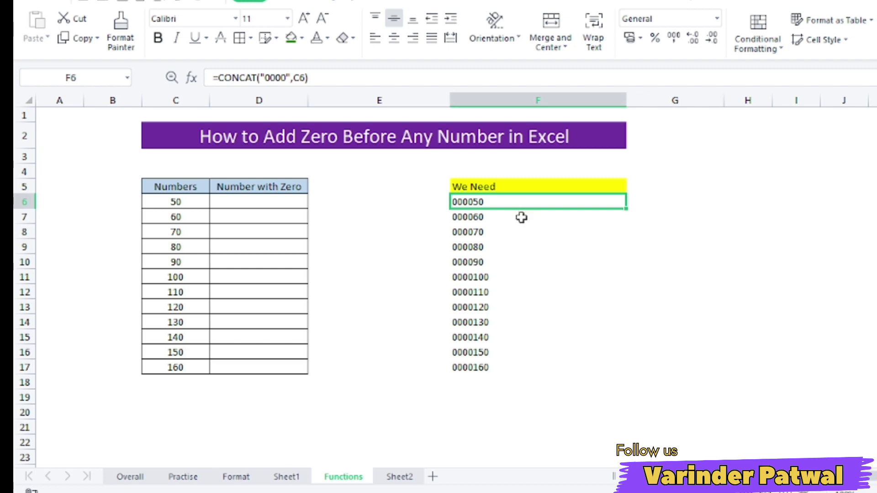
Step: Extend the heading in F5 to read 'We Need Zero Before Number'
double_click(524, 186)
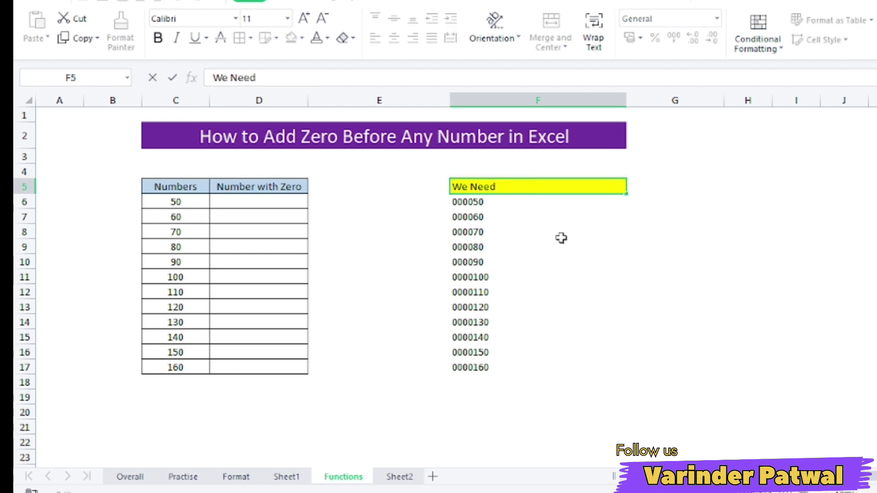
type(" Zer")
type("o Befo")
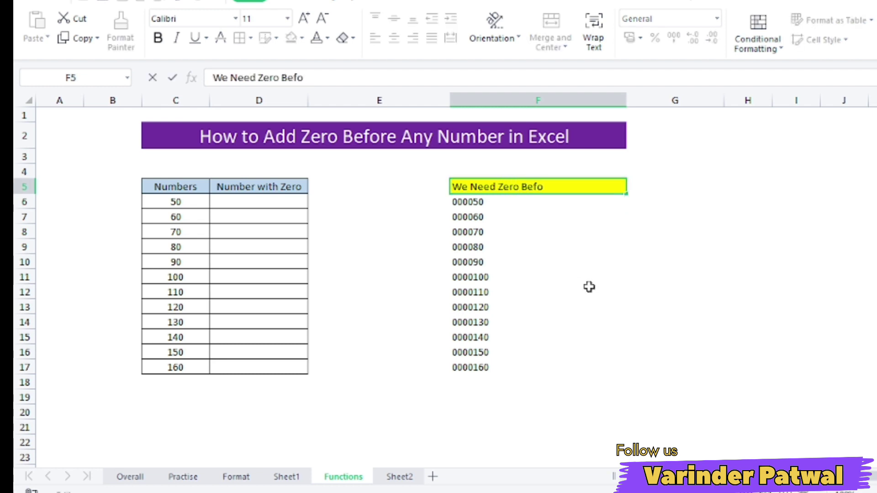
type("re Numb")
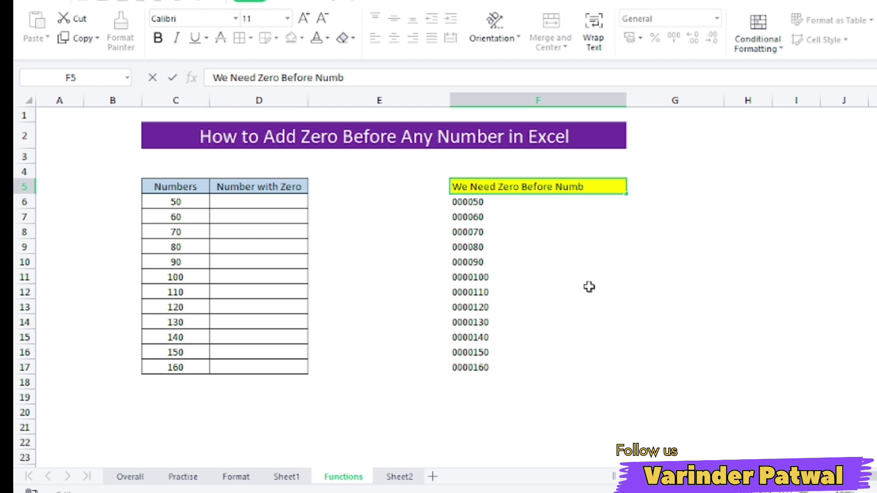
type("er")
key("Tab")
key("Left")
key("Down")
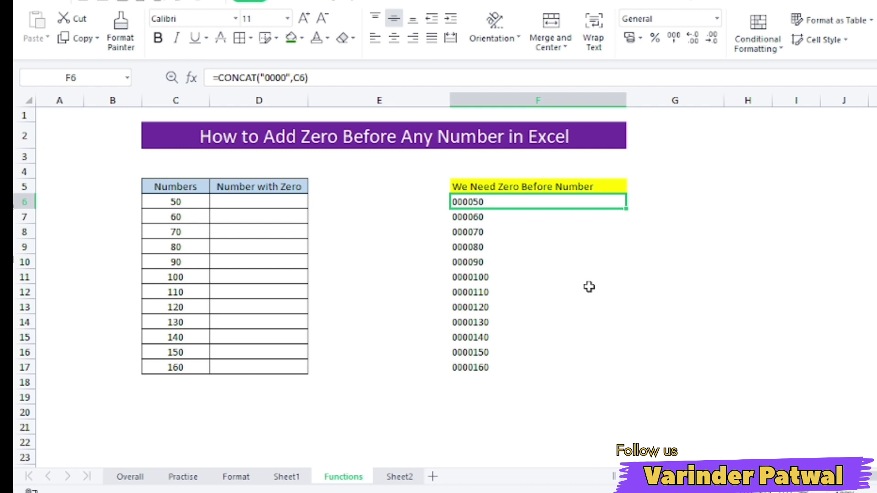
Step: Insert a blank row 4 above the tables and label F4 'Method 1'
left_click(20, 172)
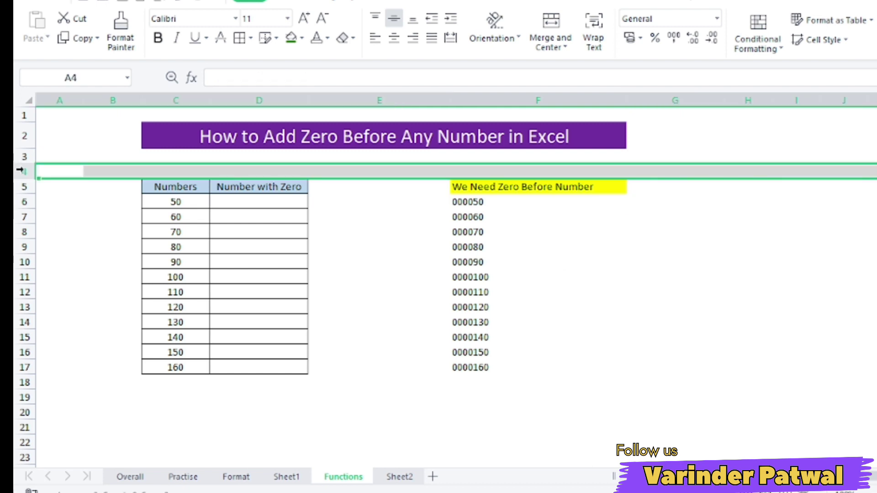
key("ctrl+shift+plus")
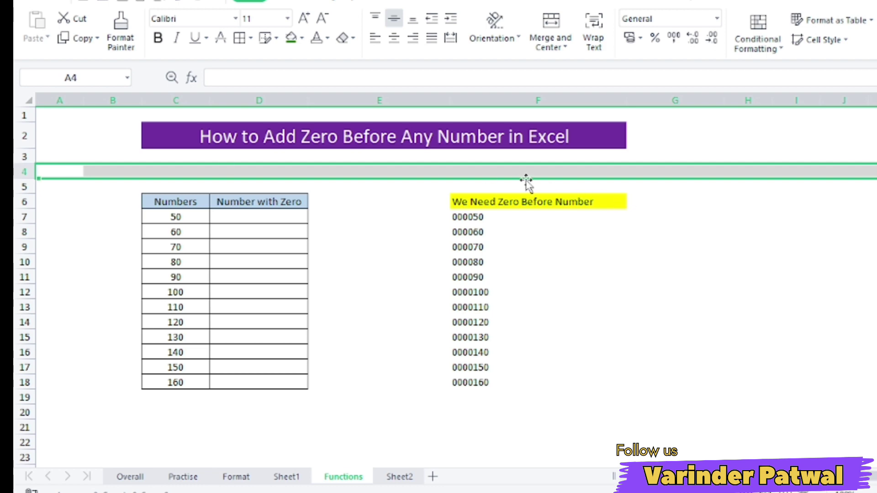
left_click(498, 172)
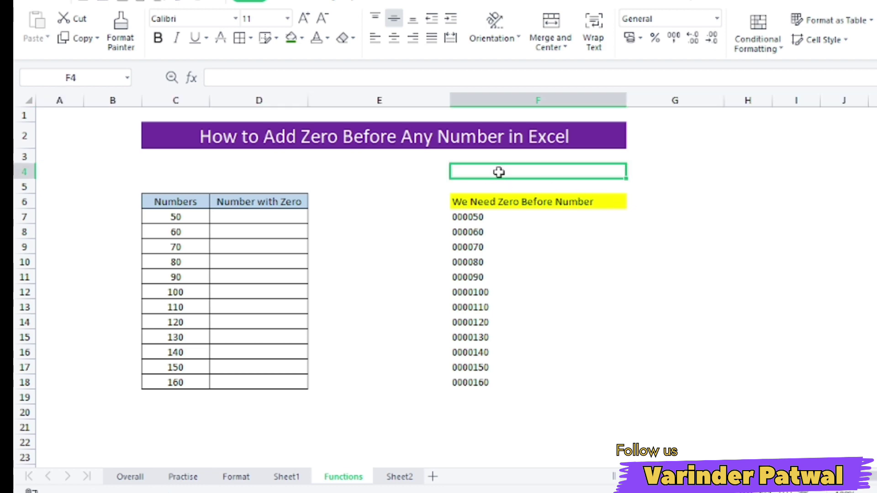
type("Me")
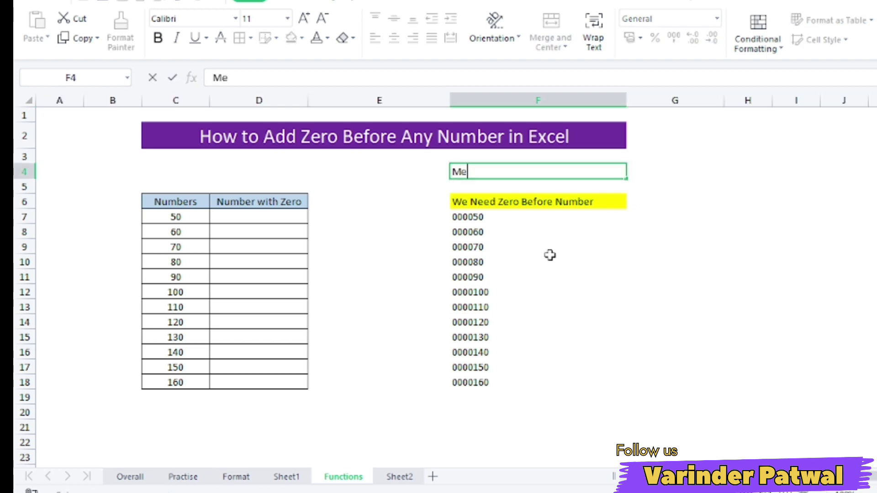
type("thod 1")
key("Tab")
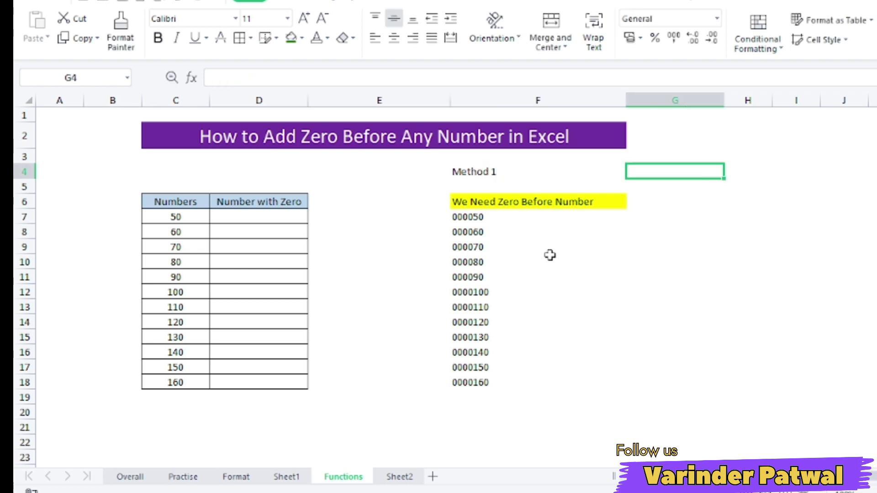
key("Left")
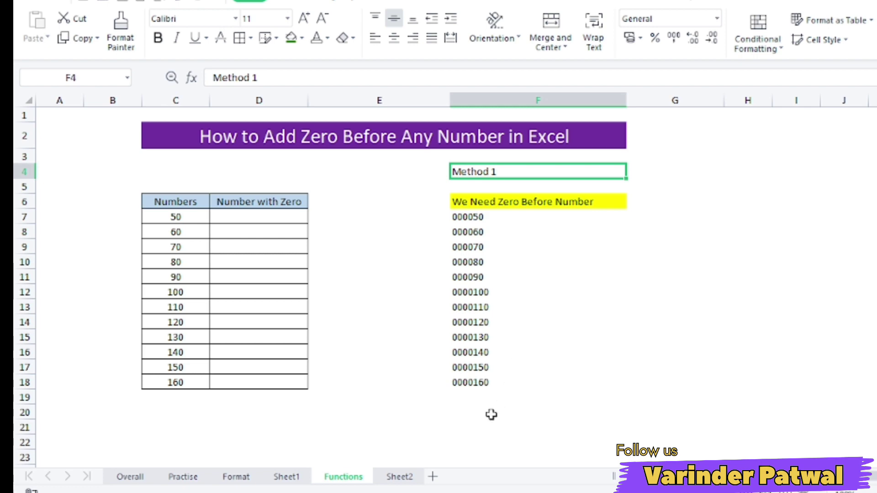
Step: Add a 'Syntax' label in F20 styled like the yellow heading
left_click(477, 412)
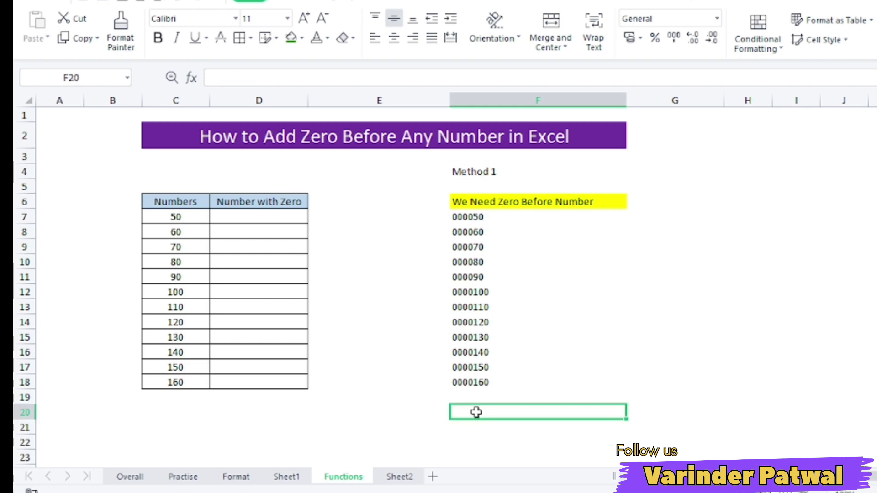
type("Syntax")
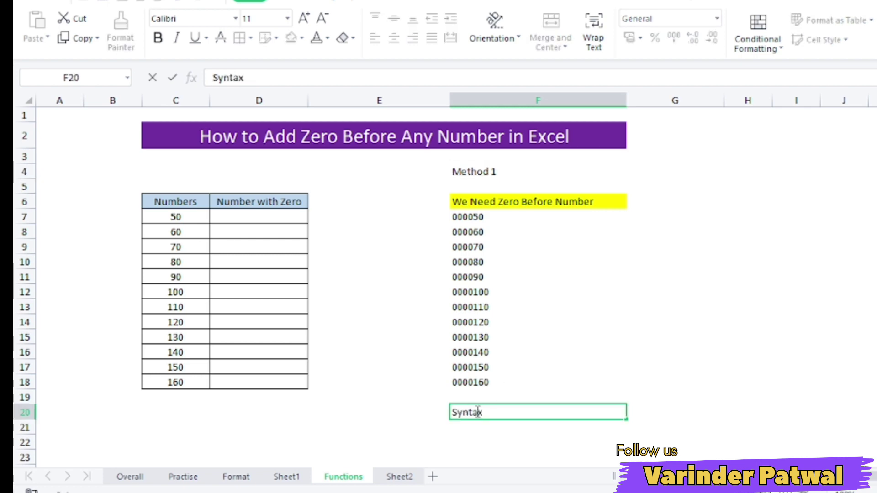
key("Tab")
left_click(477, 413)
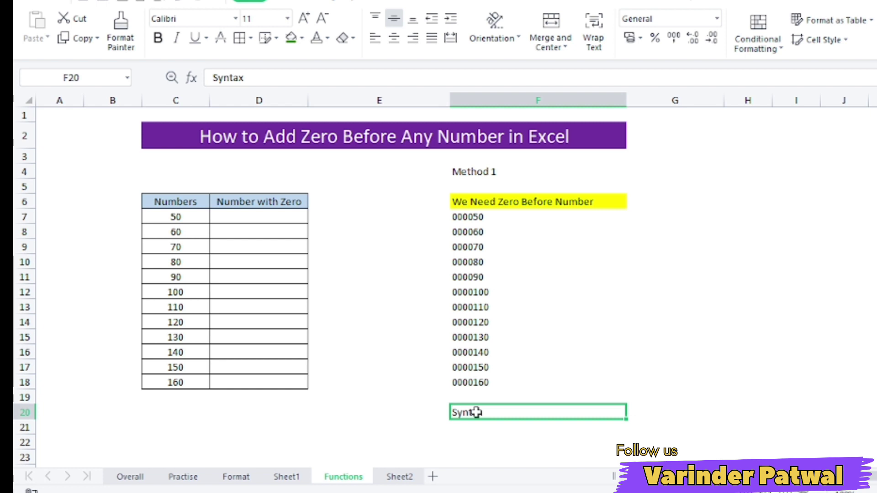
left_click(463, 205)
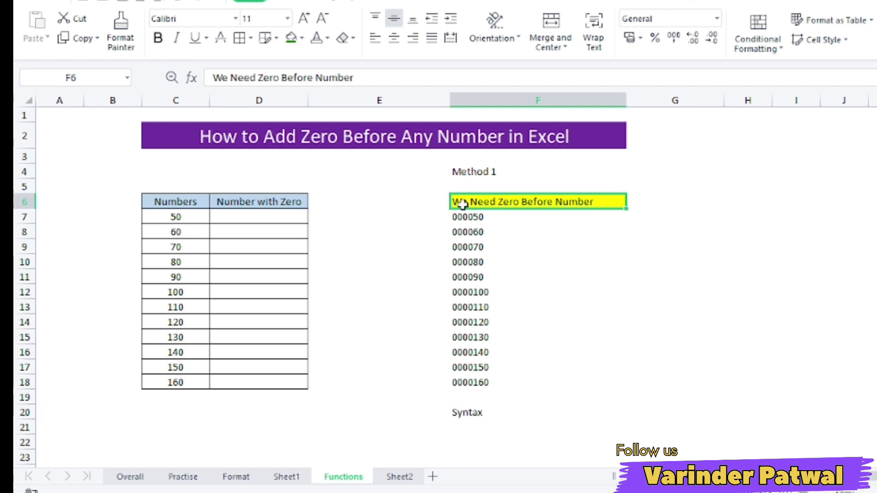
left_click(118, 40)
left_click(522, 413)
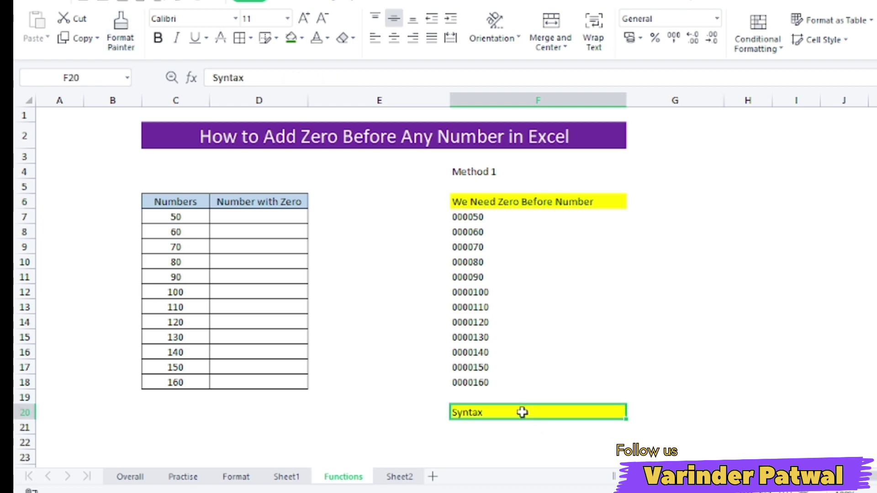
Step: Write the note '>> =CONCAT("0000",C7)' in F21 beneath Syntax
left_click(507, 218)
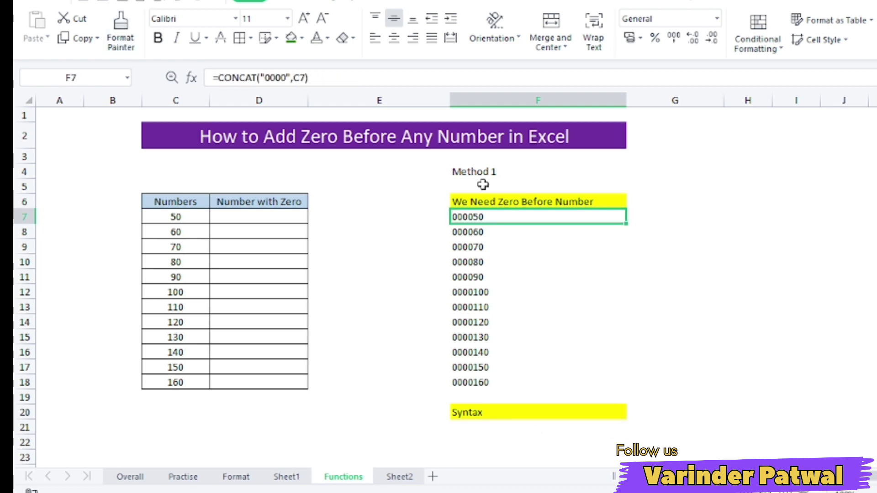
left_click(303, 77)
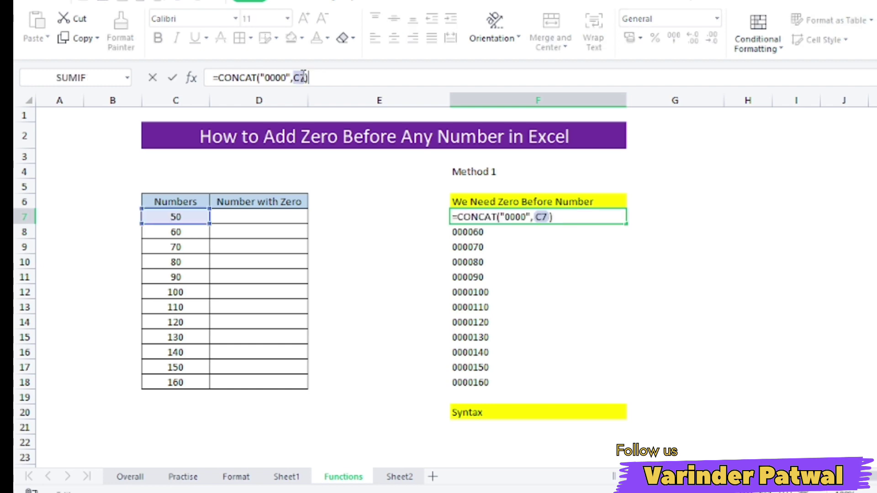
left_click_drag(303, 77, 162, 78)
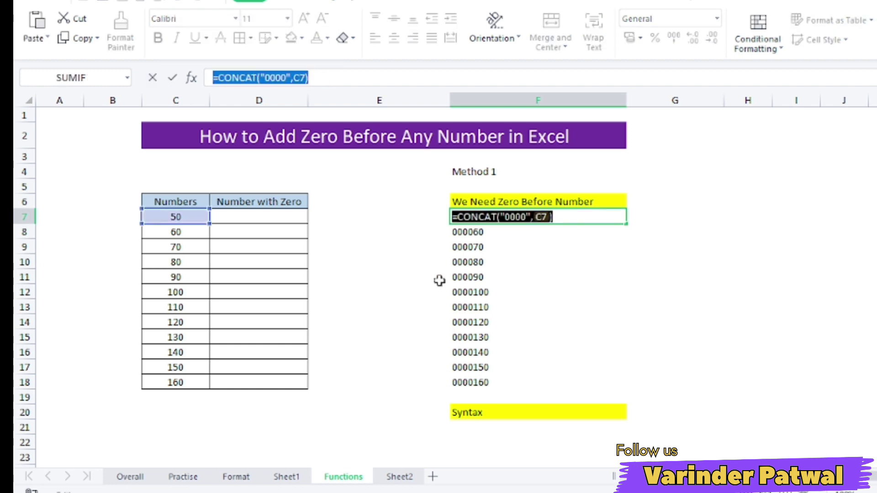
double_click(476, 425)
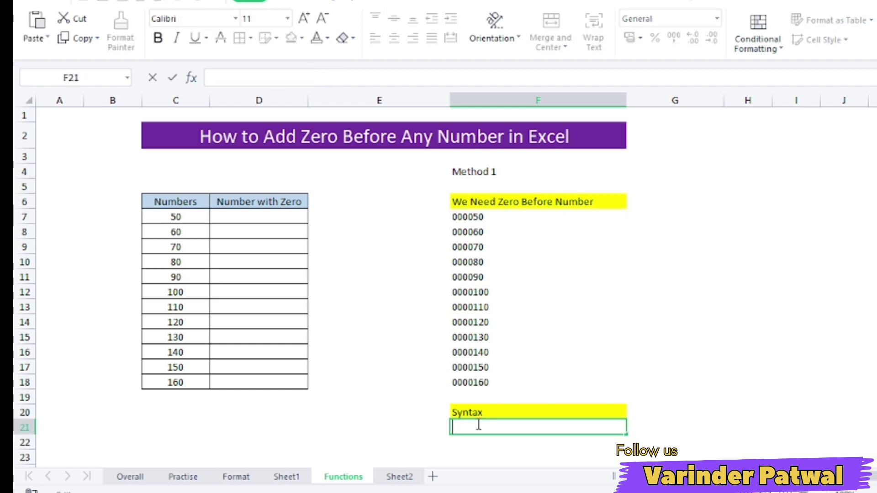
type(">> ")
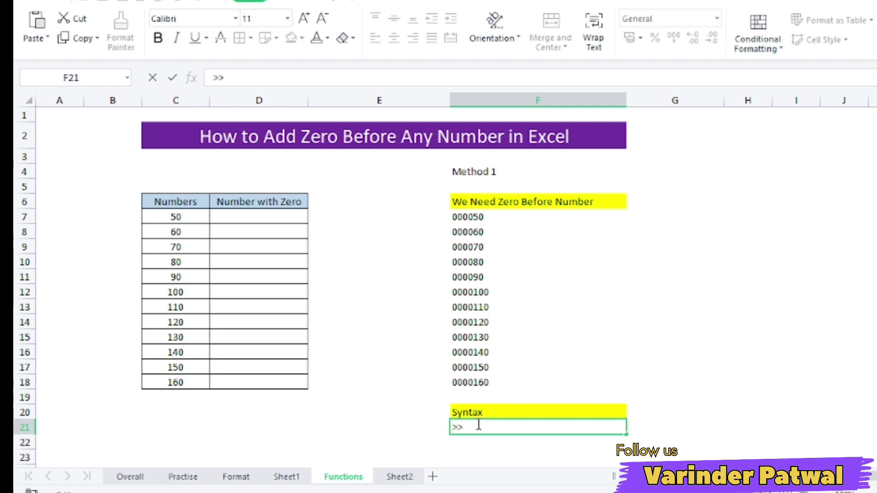
type("=CONCAT(\"0000\",C7)")
key("Tab")
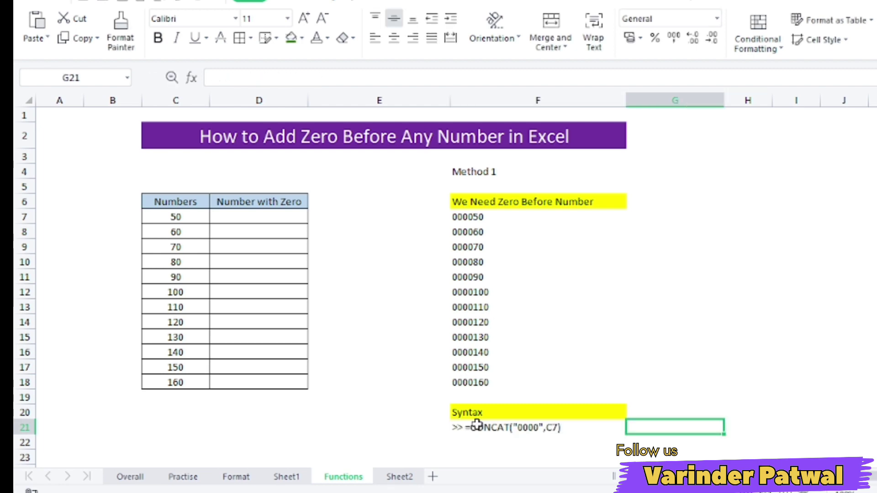
key("Left")
key("Up")
key("Up")
key("Up")
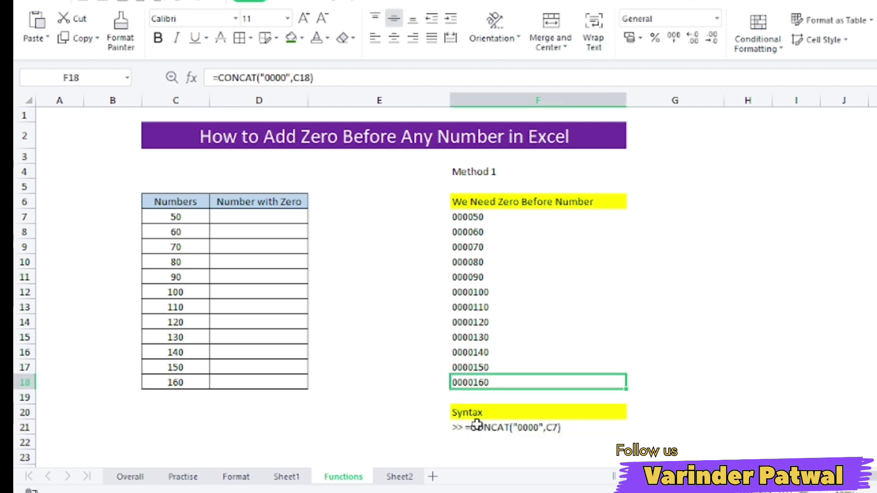
key("ctrl+Up")
key("Down")
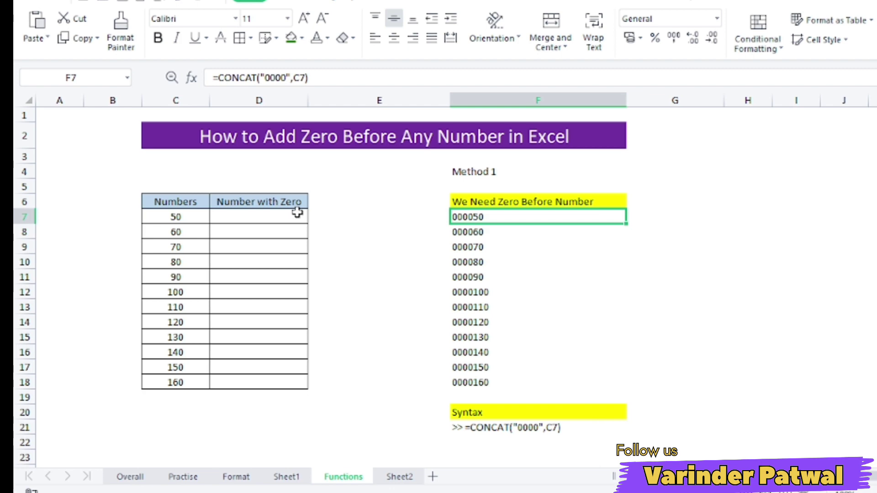
Step: Give the F4 Method 1 label a dark gold fill and white text, then paste it into D4
left_click(244, 212)
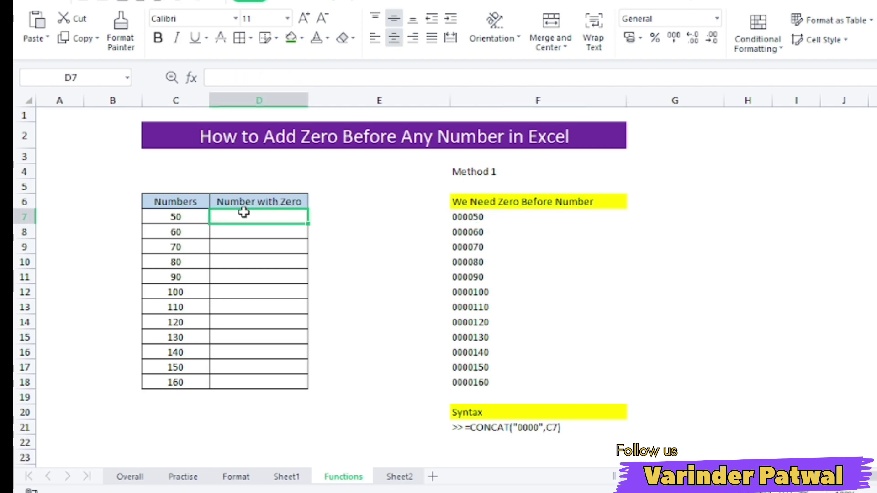
right_click(244, 214)
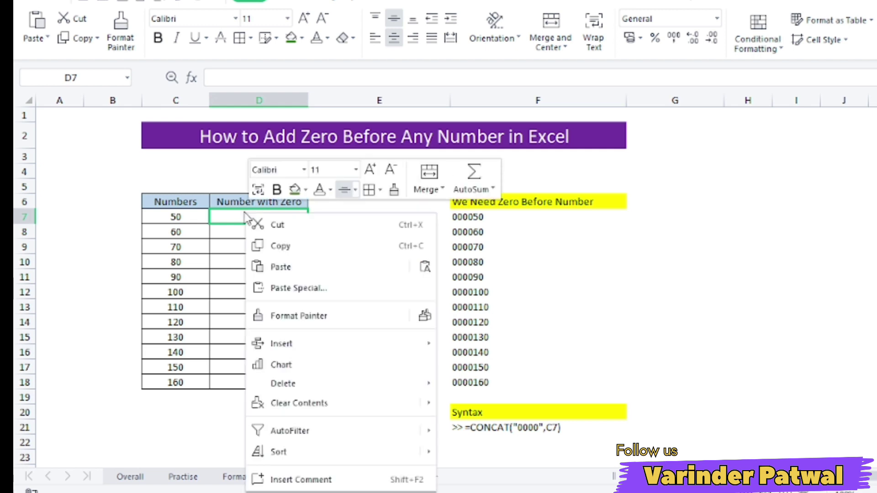
left_click(228, 219)
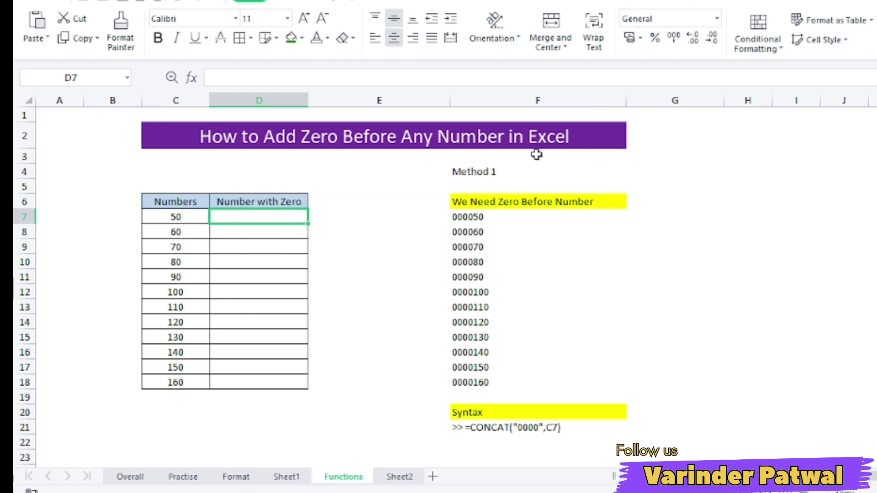
left_click(505, 168)
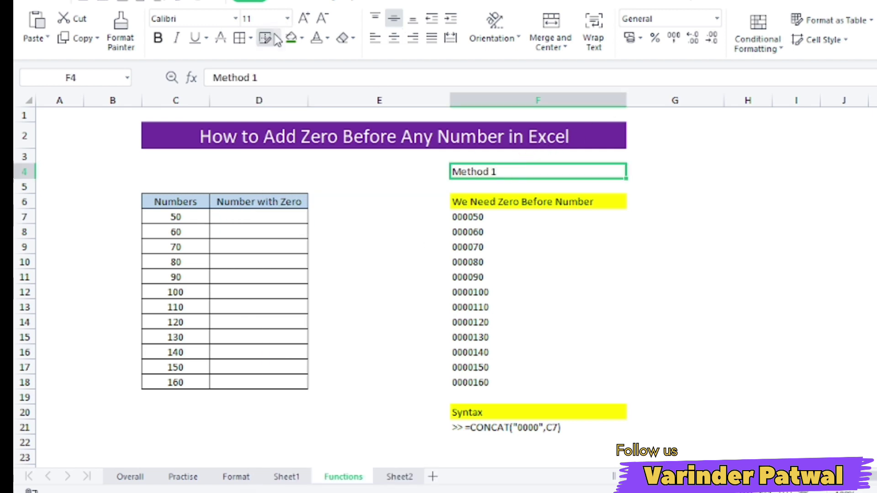
left_click(302, 38)
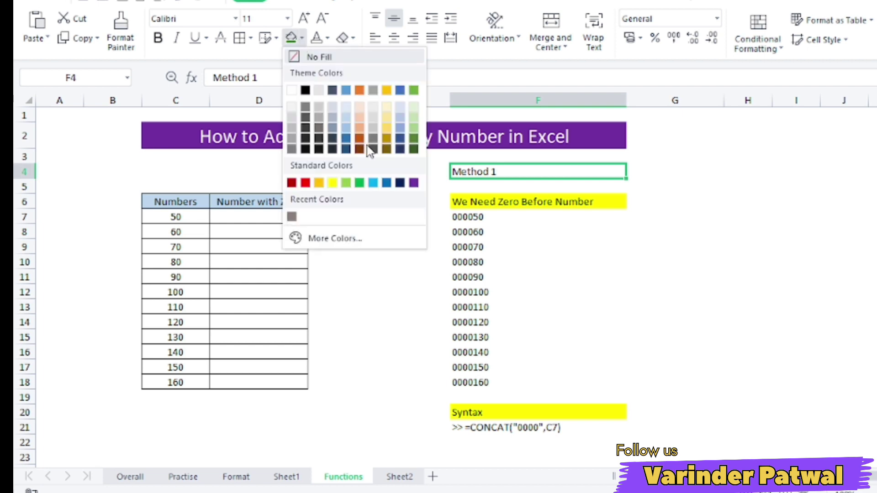
left_click(387, 138)
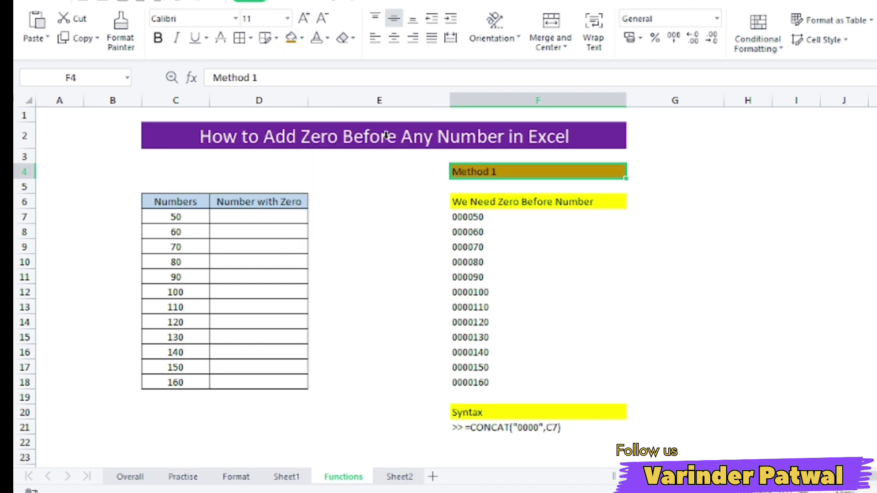
left_click(318, 42)
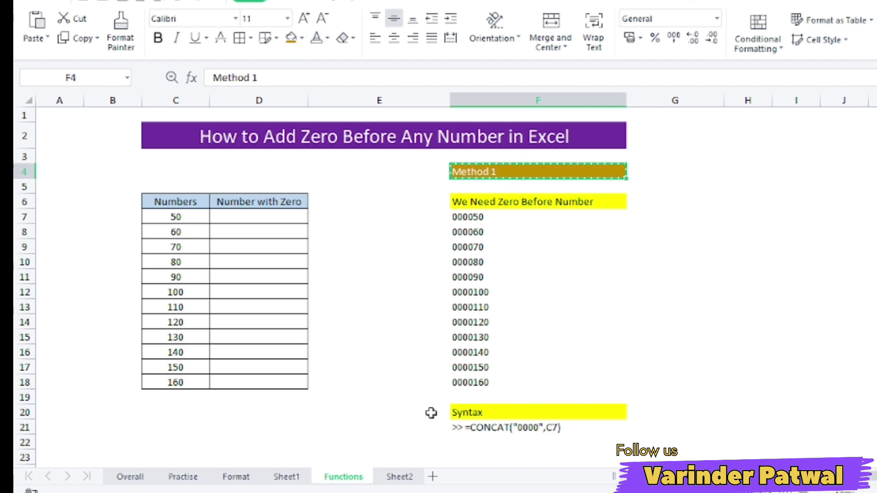
key("Left")
key("Left")
type("Method 1")
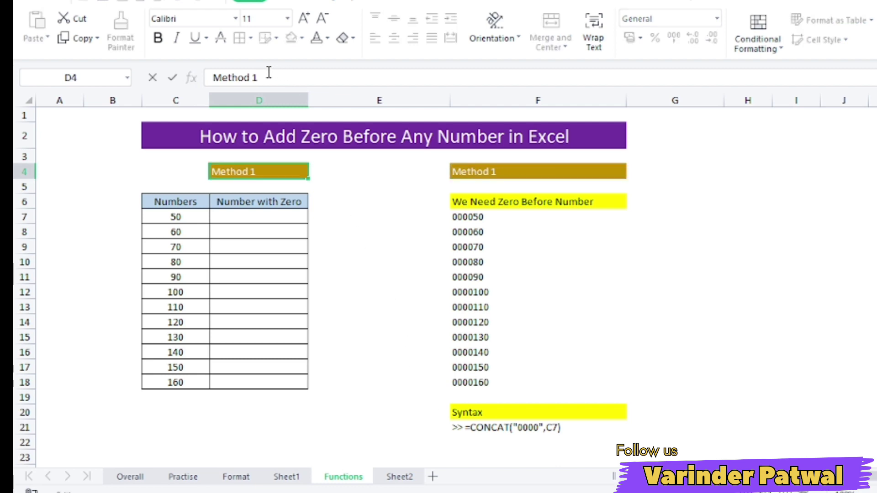
Step: Change the copied D4 label from 'Method 1' to 'Method 2'
key("BackSpace")
type("2")
left_click(238, 214)
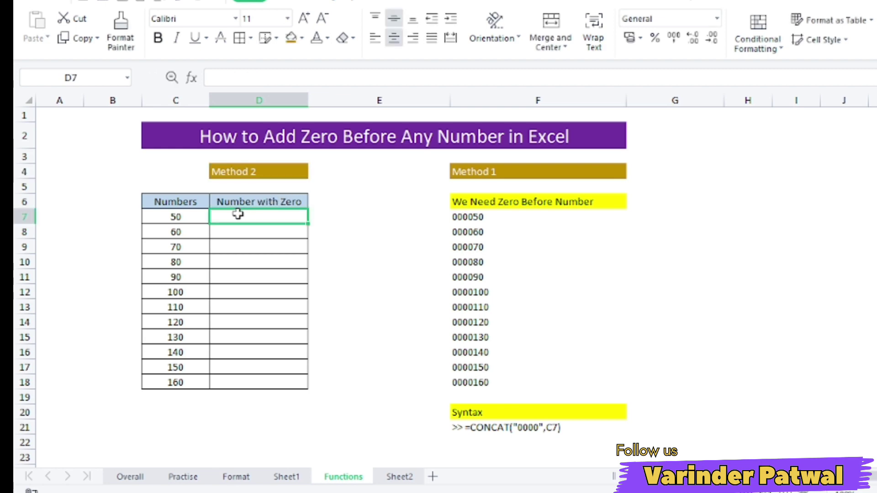
Step: Bring up the context menu for cell D7
right_click(238, 214)
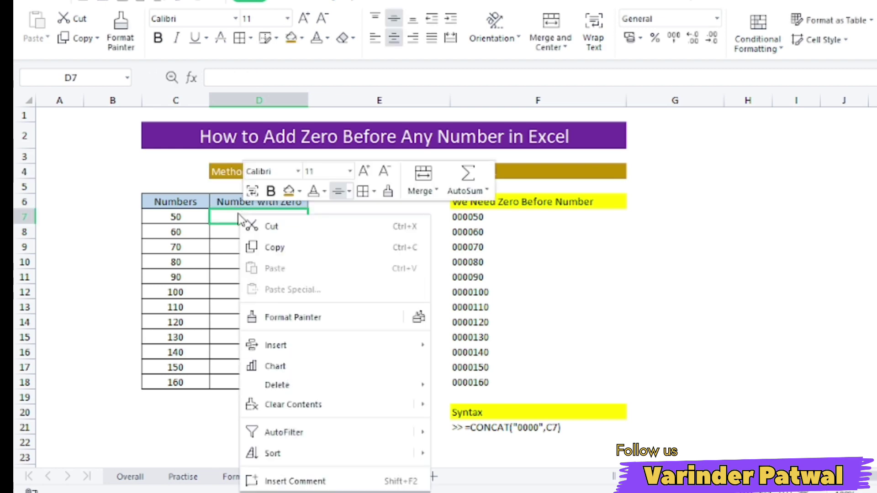
key("Escape")
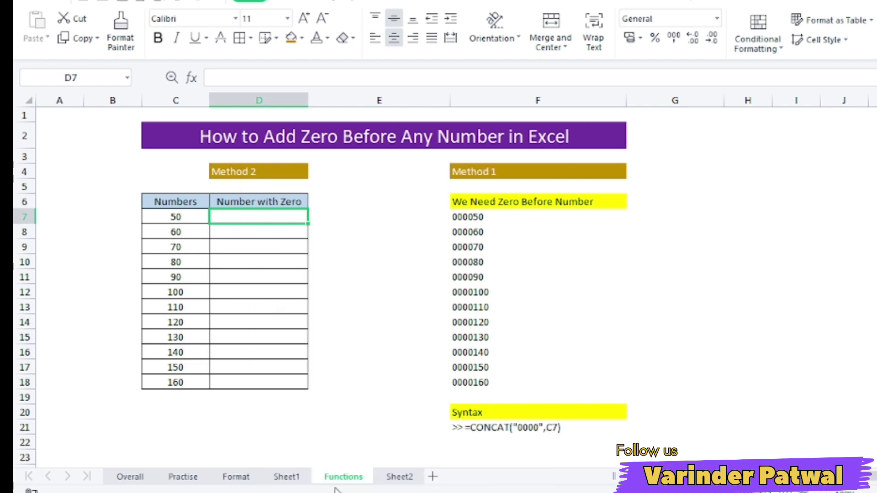
right_click(242, 214)
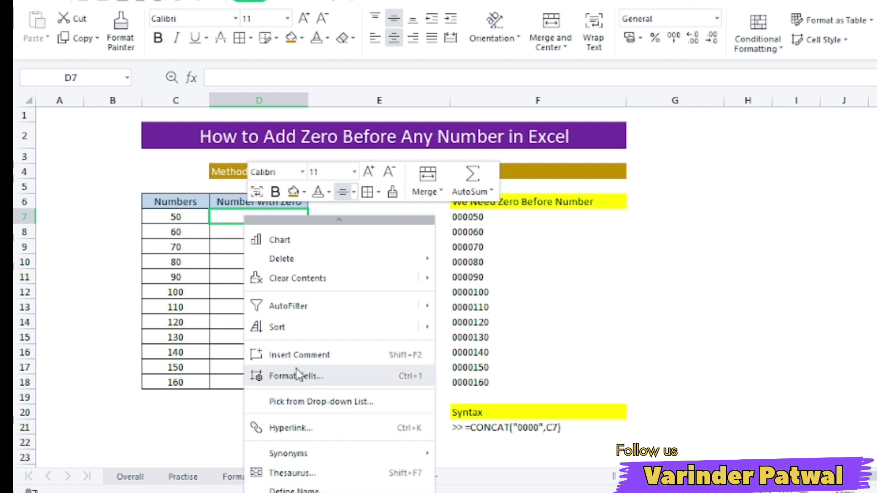
Step: Apply the custom number format 000000 to cell D7 via Format Cells
left_click(296, 375)
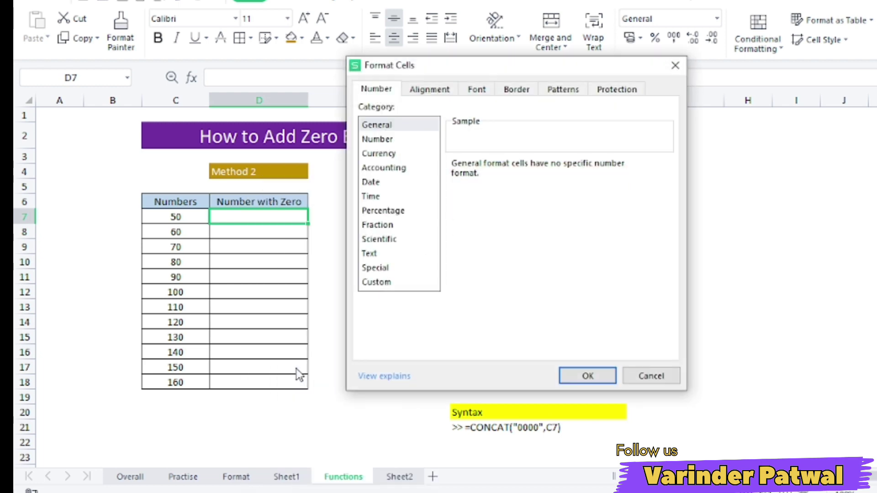
left_click(376, 269)
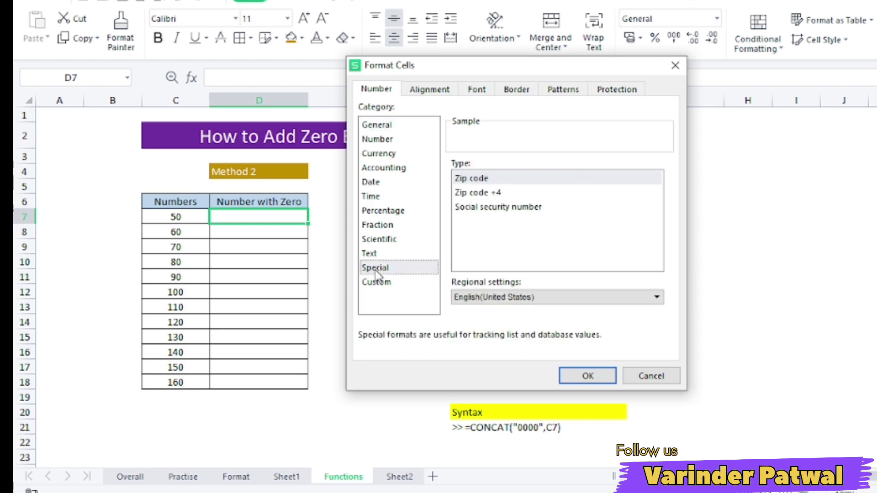
left_click(377, 283)
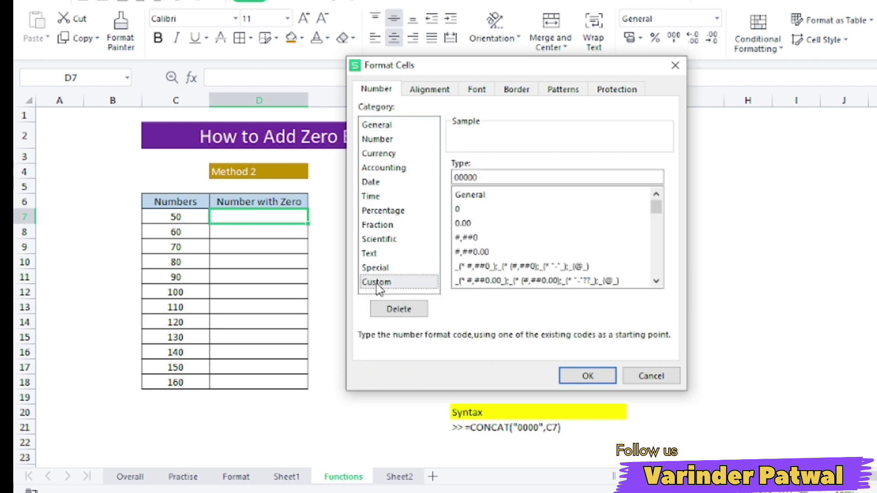
left_click(504, 178)
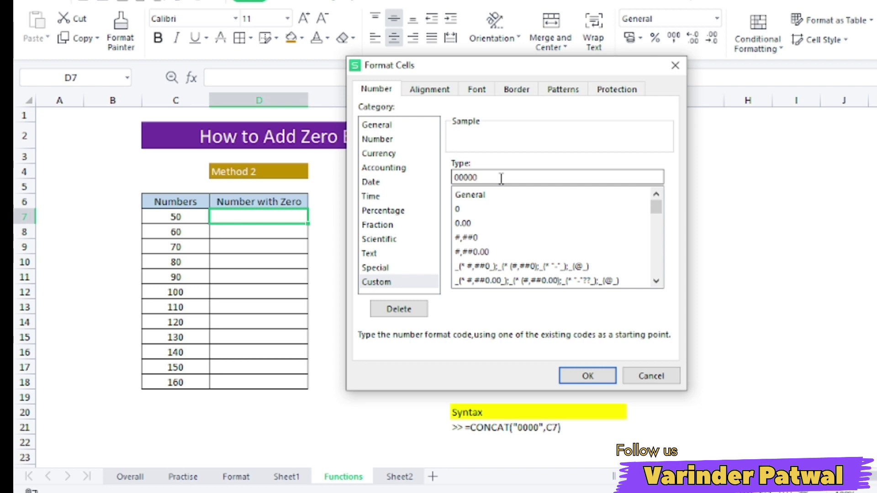
type("0")
left_click(600, 384)
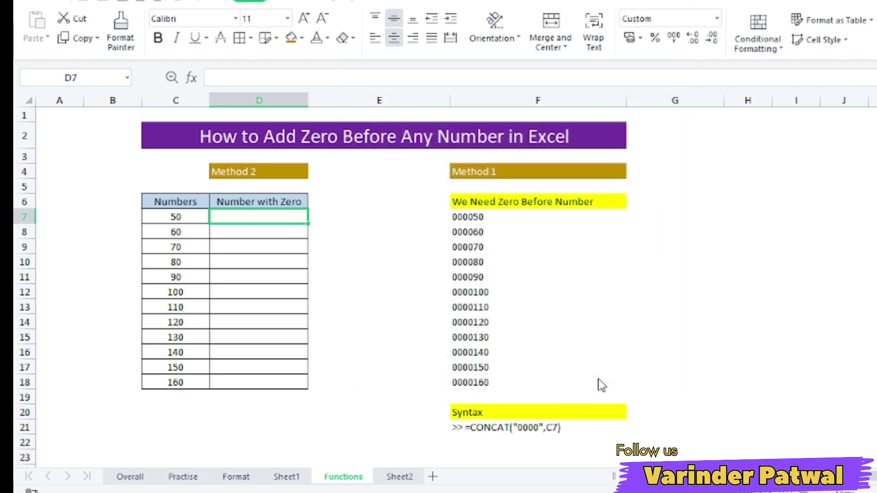
Step: Enter the formula =C7 in D7 so it shows 000050
double_click(248, 214)
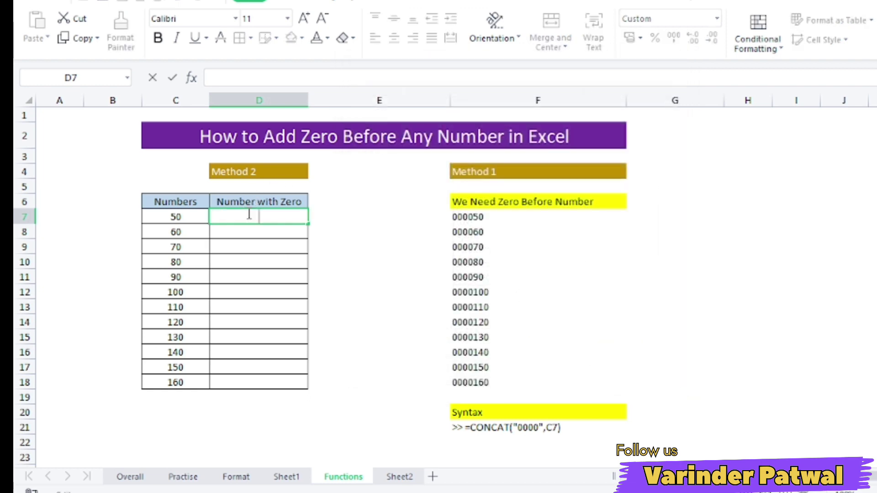
type("=")
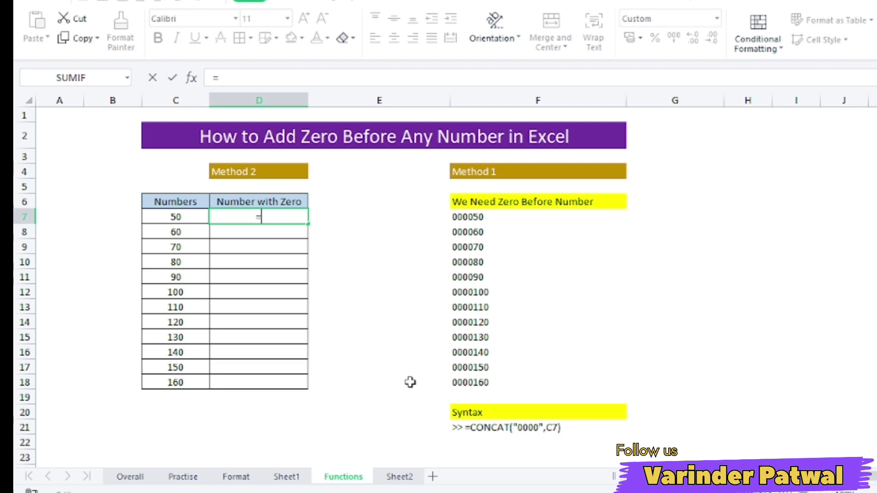
type("C7")
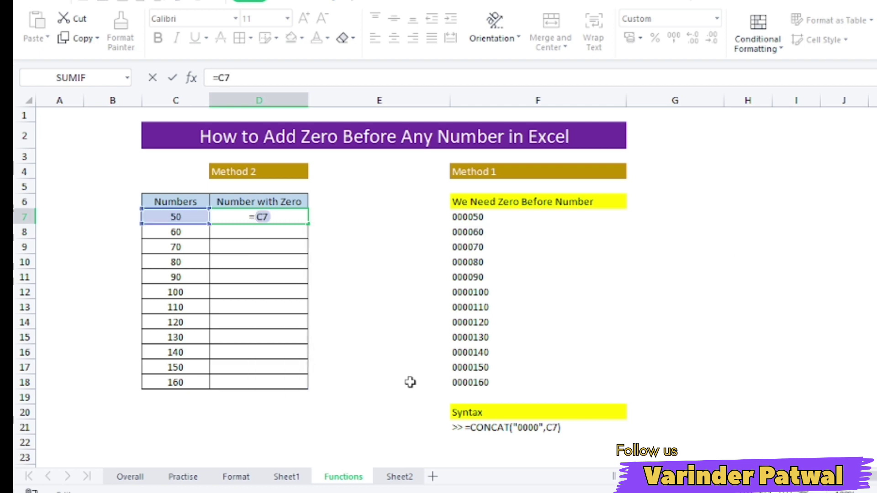
key("Return")
key("Up")
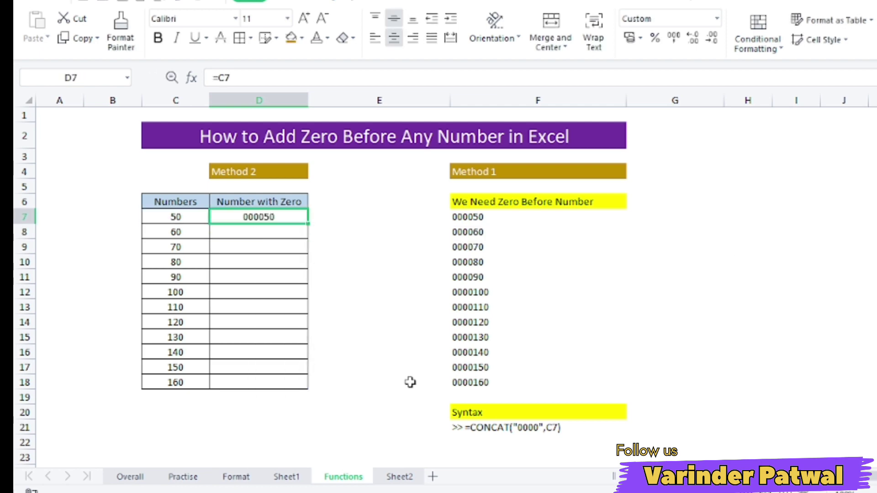
Step: Copy the D7 formula down through D18, showing 000050 to 000160
key("ctrl+c")
key("shift+Down")
key("shift+Down")
key("shift+Down")
key("shift+Down")
key("shift+Down")
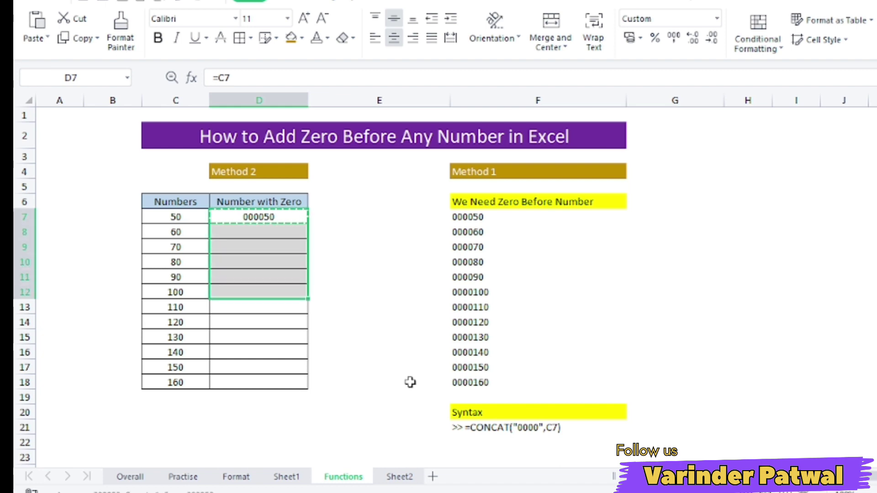
key("shift+Down")
key("shift+Down")
key("shift+Down")
key("shift+Down")
key("shift+Down")
key("shift+Down")
key("ctrl+v")
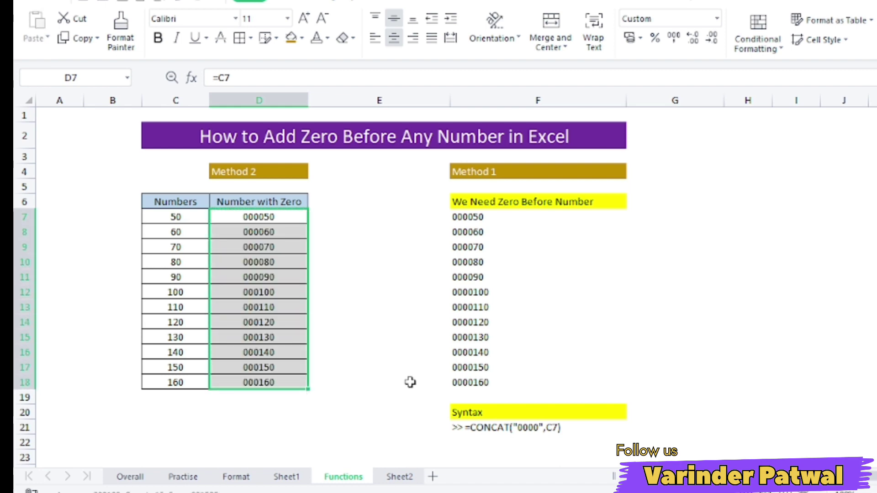
key("ctrl+Down")
key("Right")
key("Left")
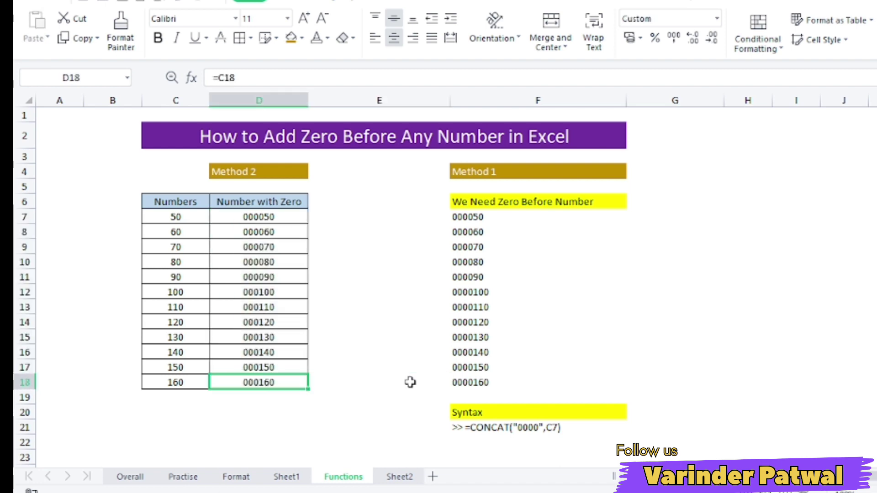
key("Down")
key("Down")
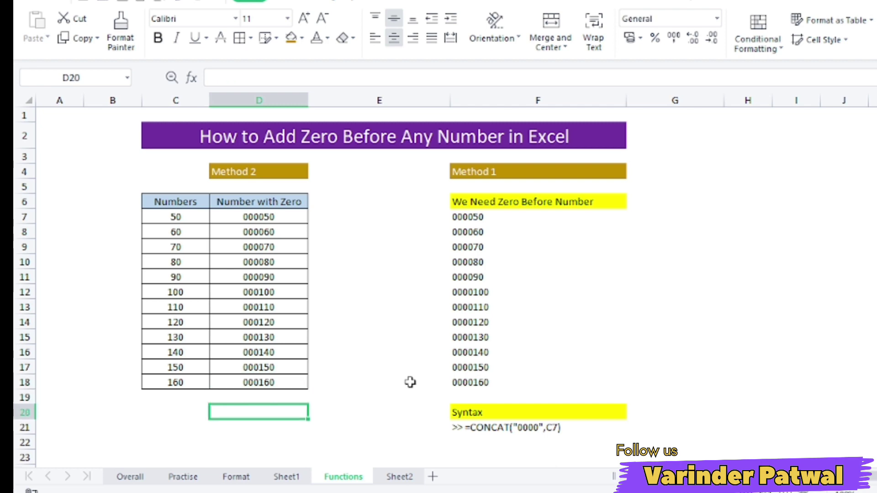
Step: Copy the yellow Syntax heading from F20 into D20
key("Right")
key("Right")
key("ctrl+c")
key("Left")
key("Left")
key("ctrl+v")
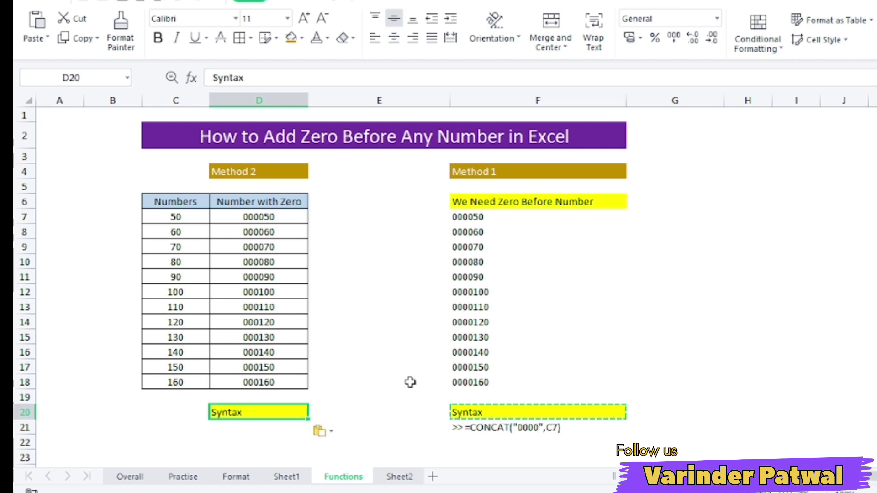
Step: Write 'Using Format Option' in D21 beneath the new Syntax heading
key("Down")
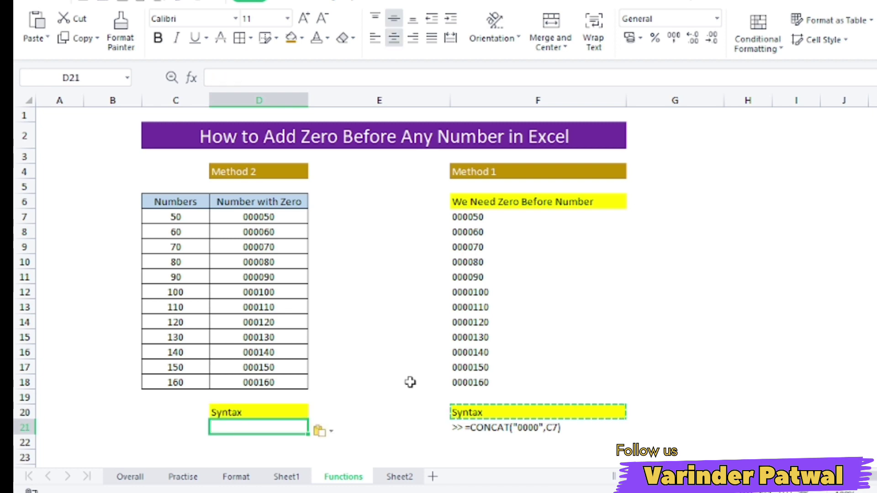
type("Using")
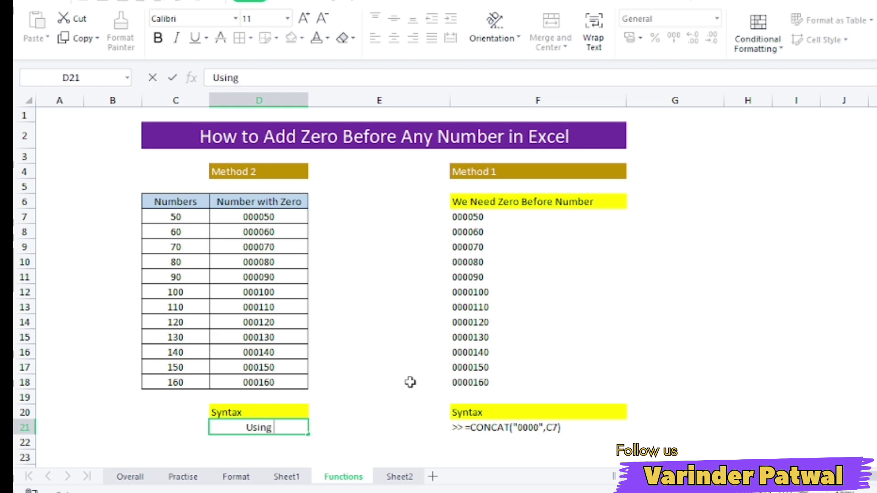
type(" Format ")
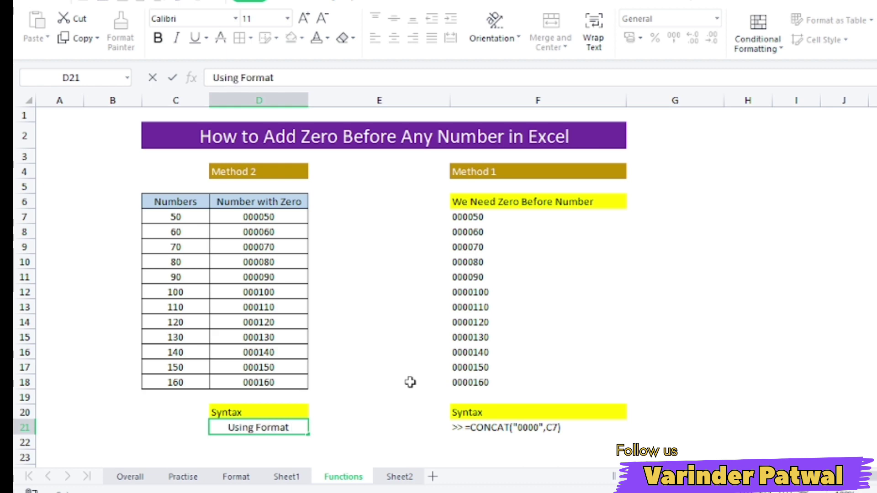
type("Op")
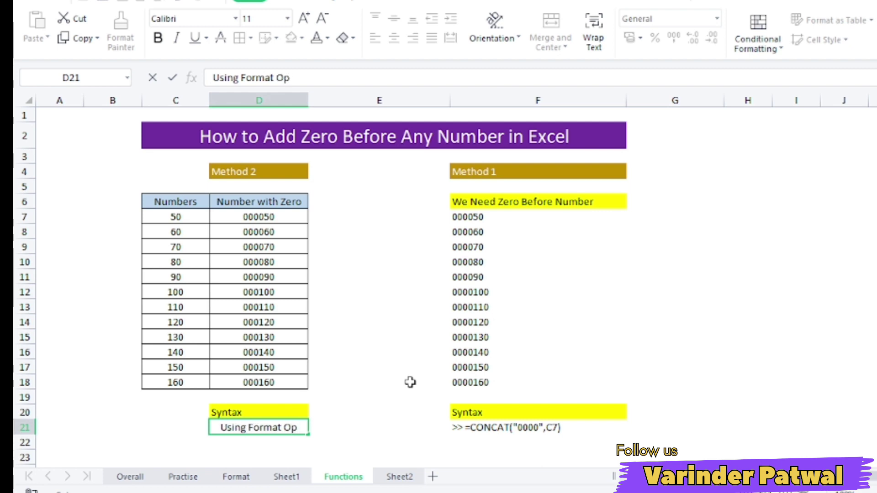
type("tion")
key("Tab")
key("Left")
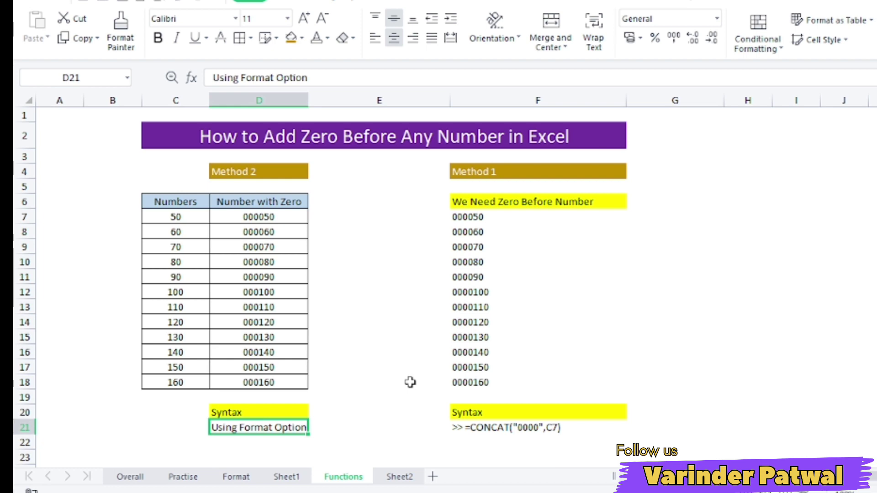
key("Down")
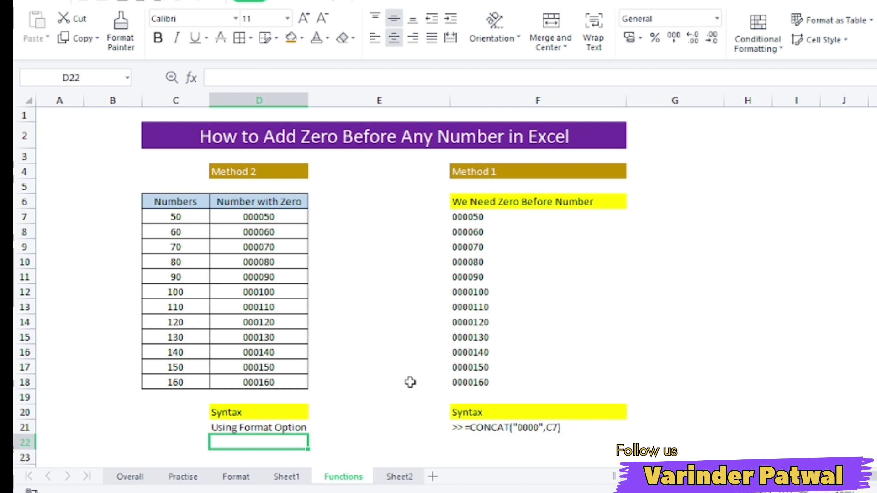
Step: Type a 'Criteria' label in B21 and move it down to B22
key("Left")
key("Left")
key("Right")
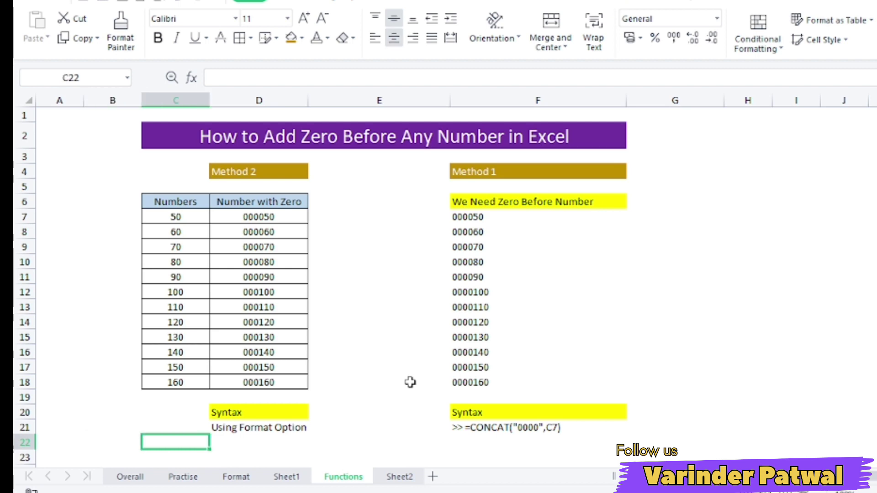
key("Left")
key("Up")
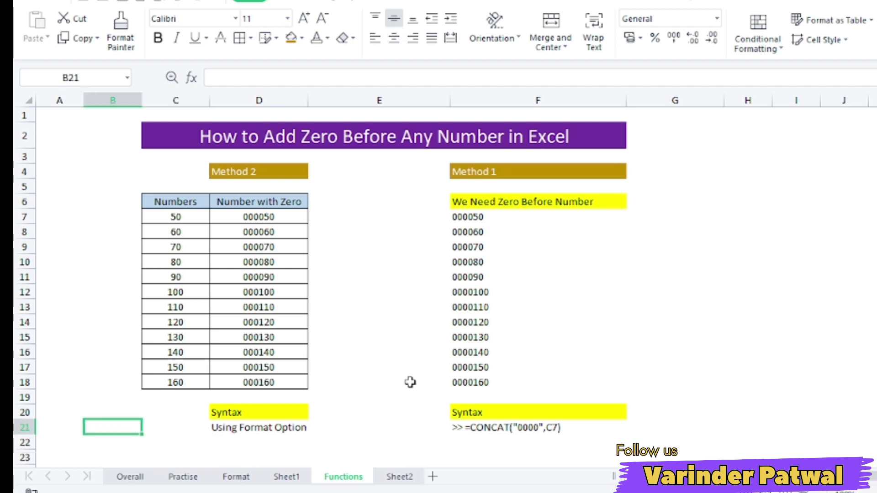
type("Criter")
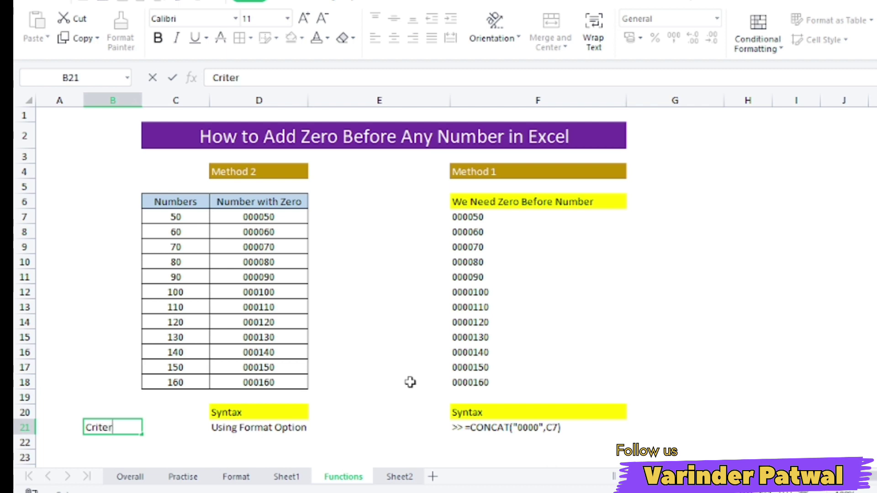
type("ia")
key("Tab")
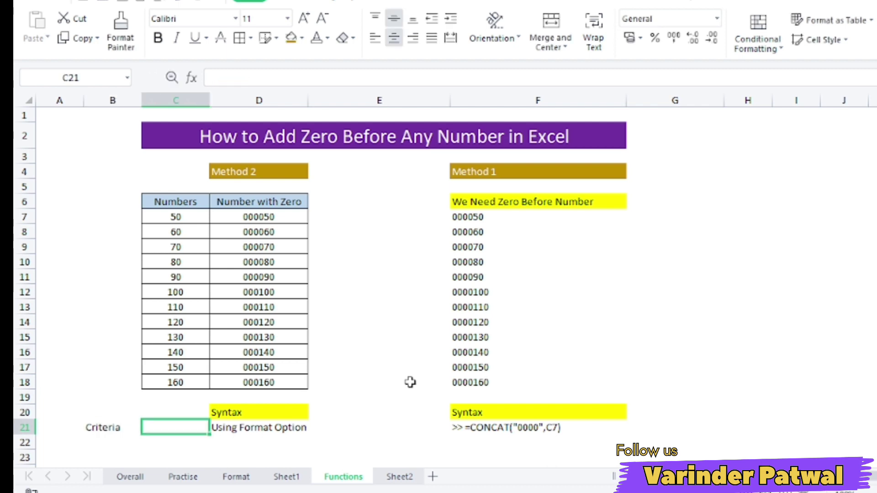
key("Left")
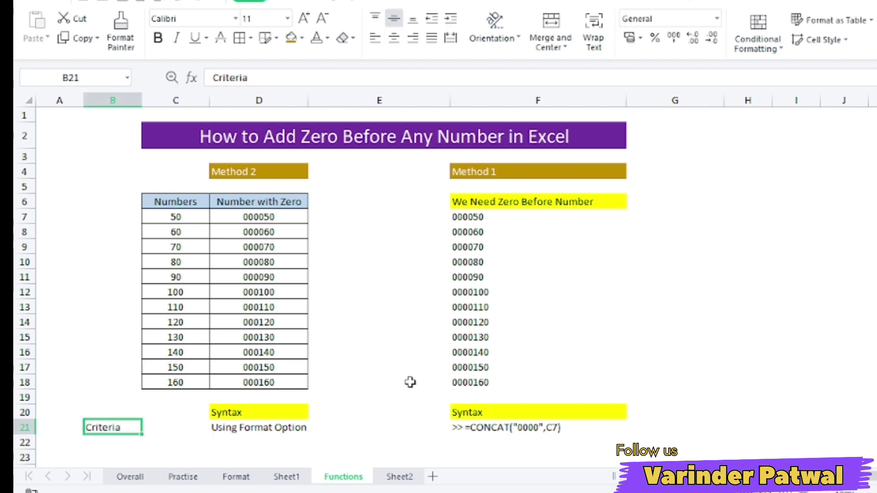
key("ctrl+c")
key("Down")
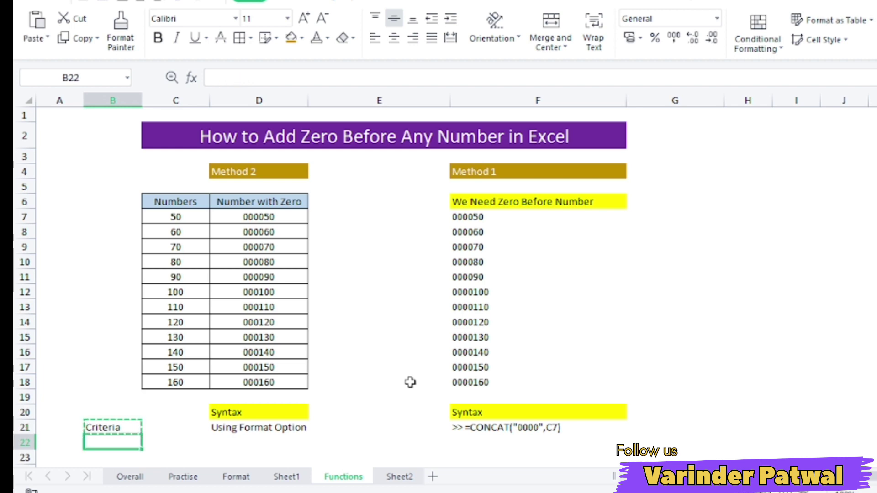
key("Right")
key("Left")
key("ctrl+v")
key("Right")
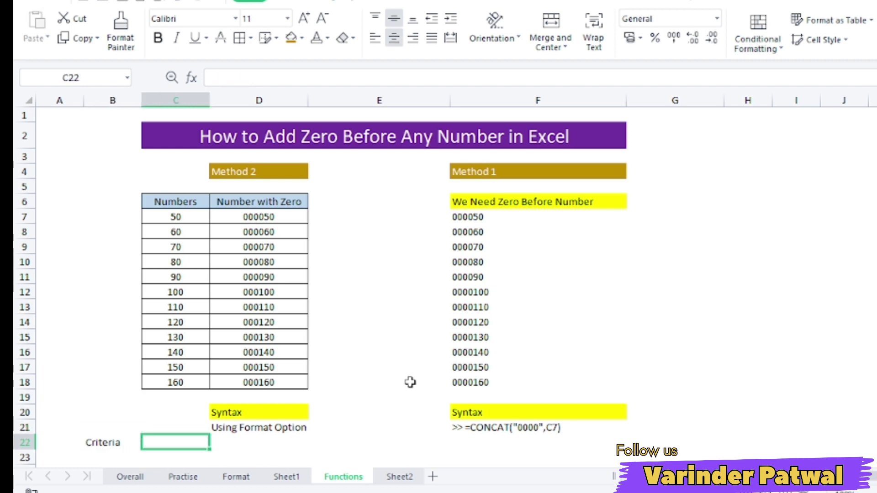
Step: Write the note 'How Many digits we want in cell' in D22
key("Right")
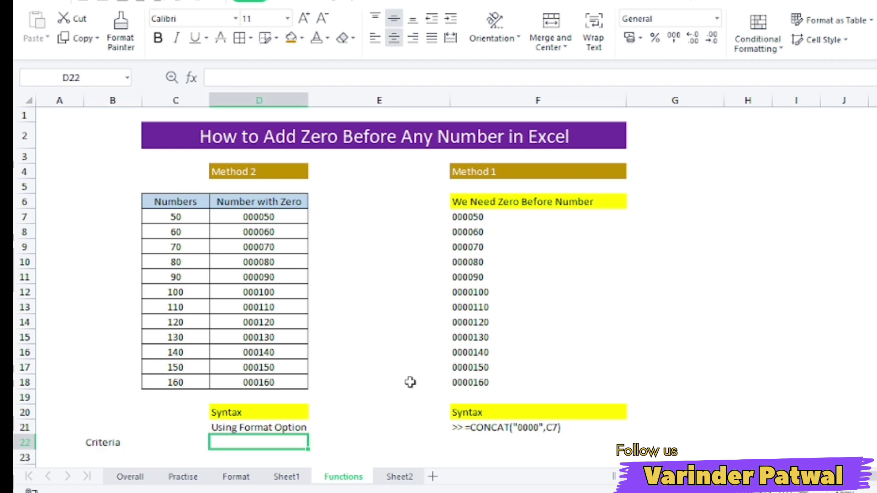
type("Ho")
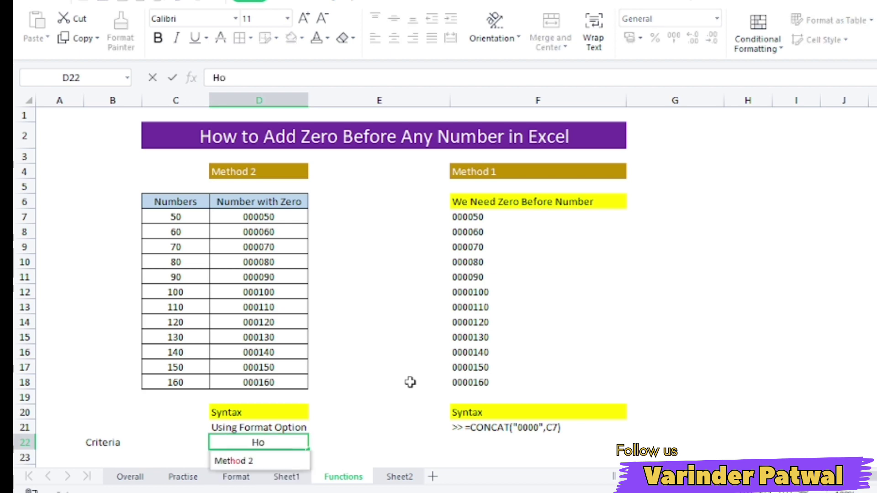
type("w Many")
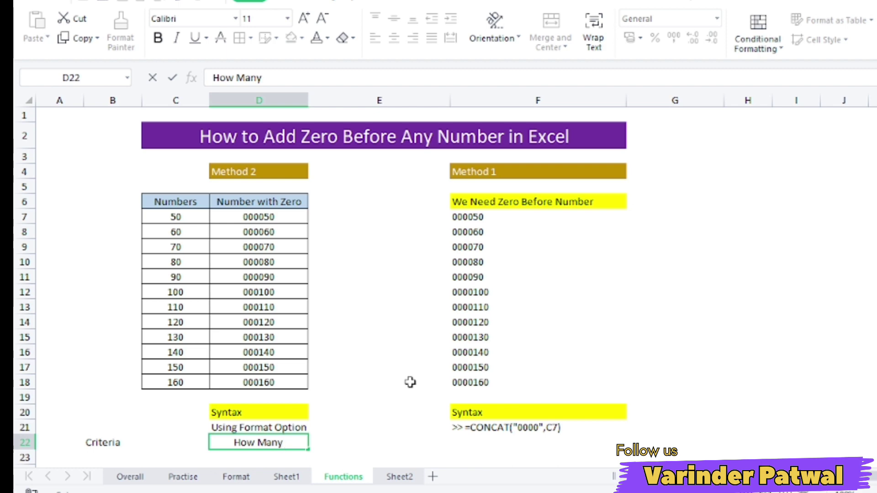
type(" digits we")
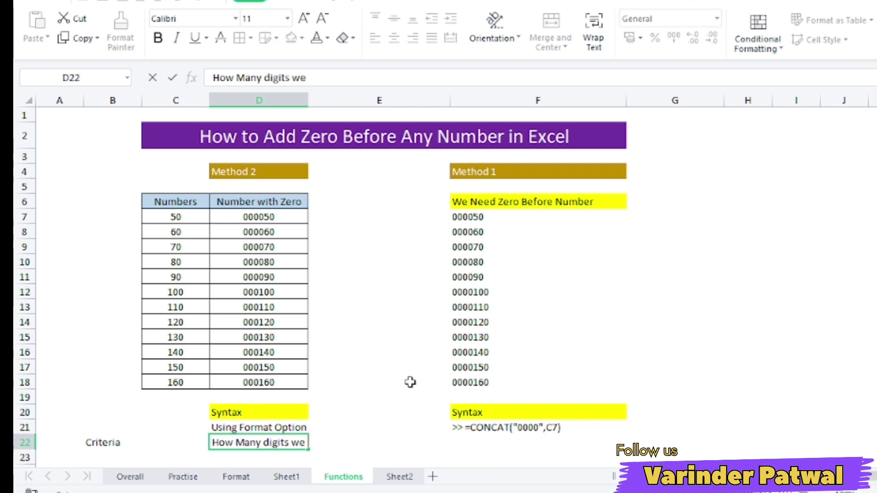
type(" an")
key("BackSpace")
key("BackSpace")
type("want al")
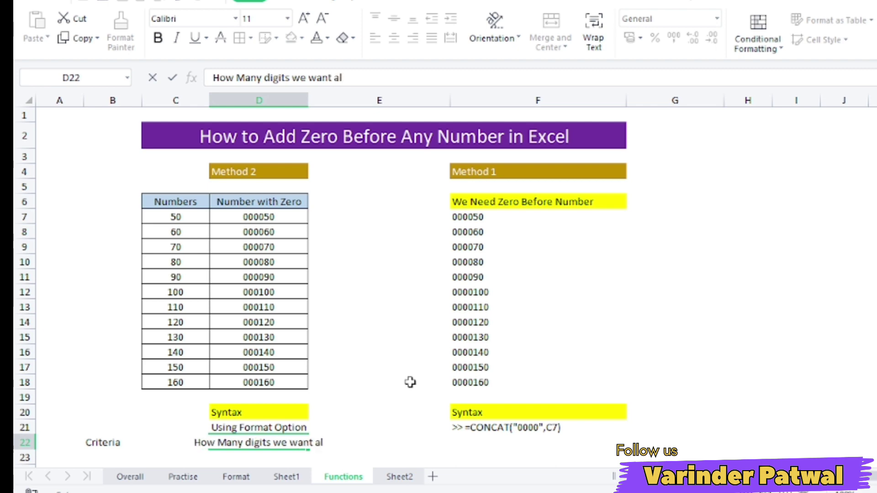
type("ong w")
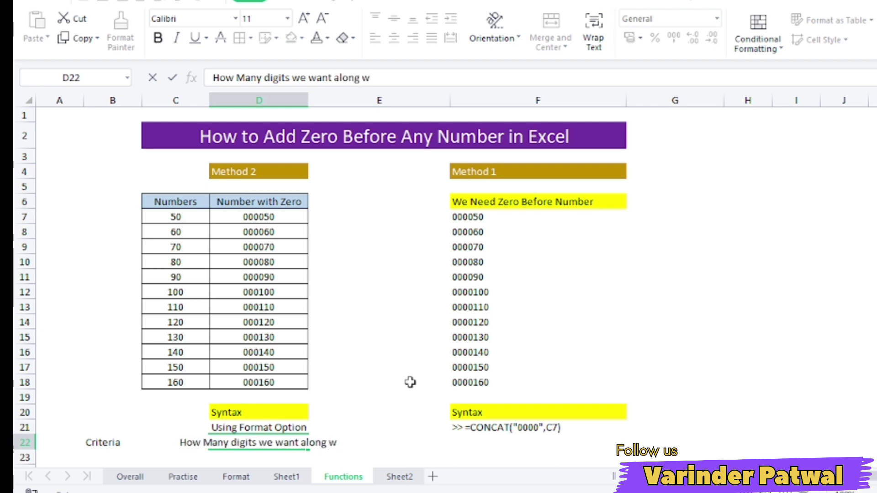
type("ith valu")
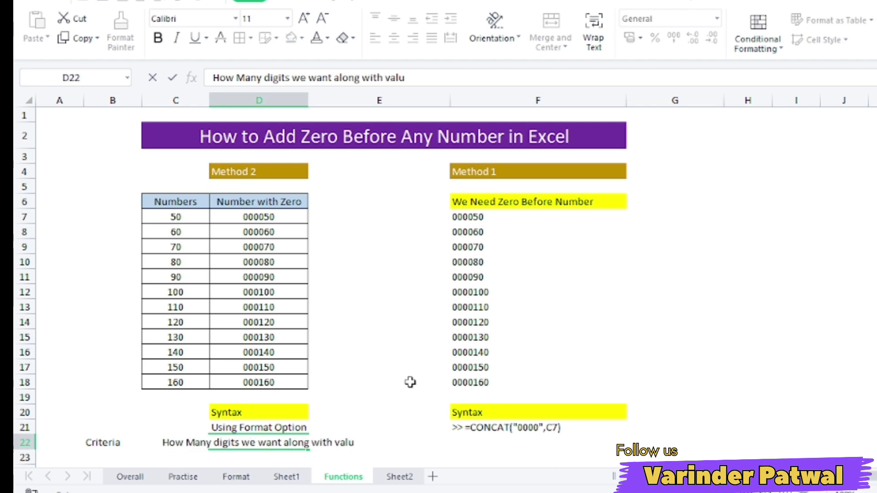
type("e")
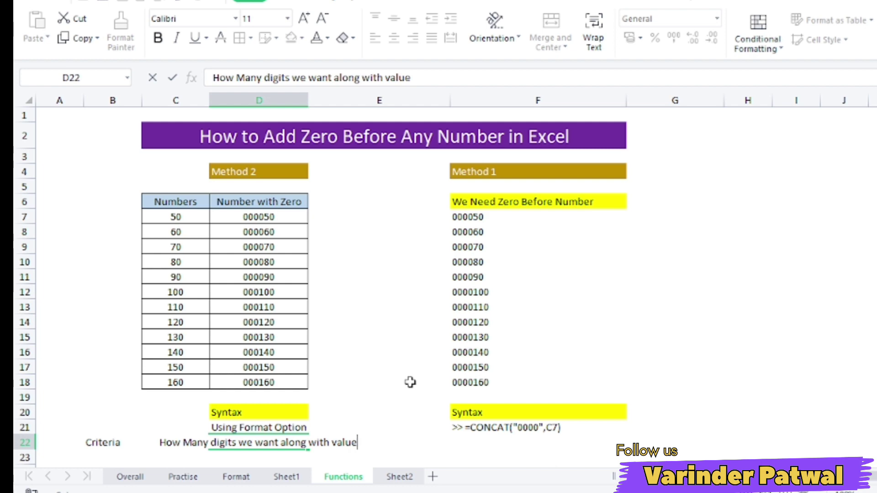
key("BackSpace")
key("BackSpace")
key("BackSpace")
key("BackSpace")
key("BackSpace")
key("BackSpace")
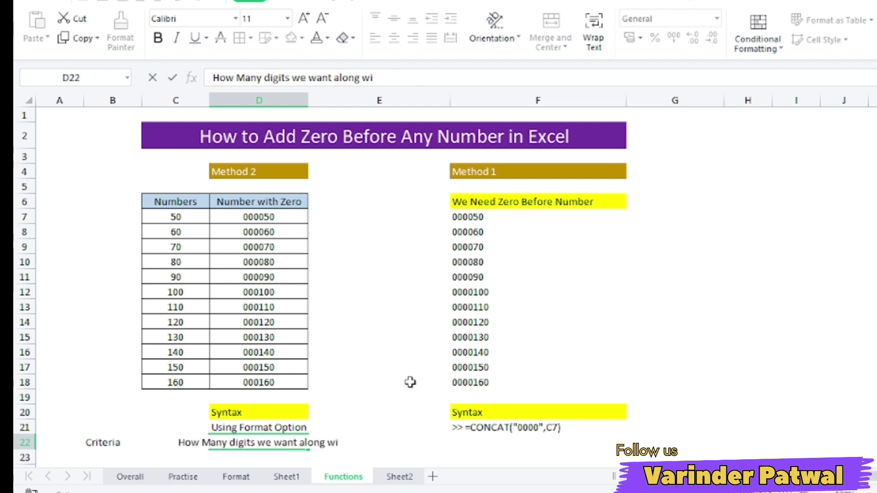
key("BackSpace")
key("BackSpace")
key("BackSpace")
key("BackSpace")
key("BackSpace")
key("BackSpace")
key("BackSpace")
key("BackSpace")
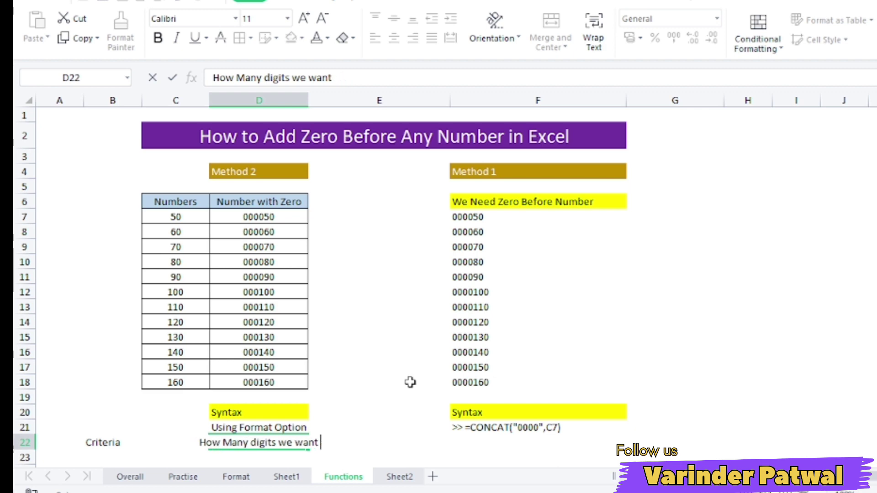
type("in ce")
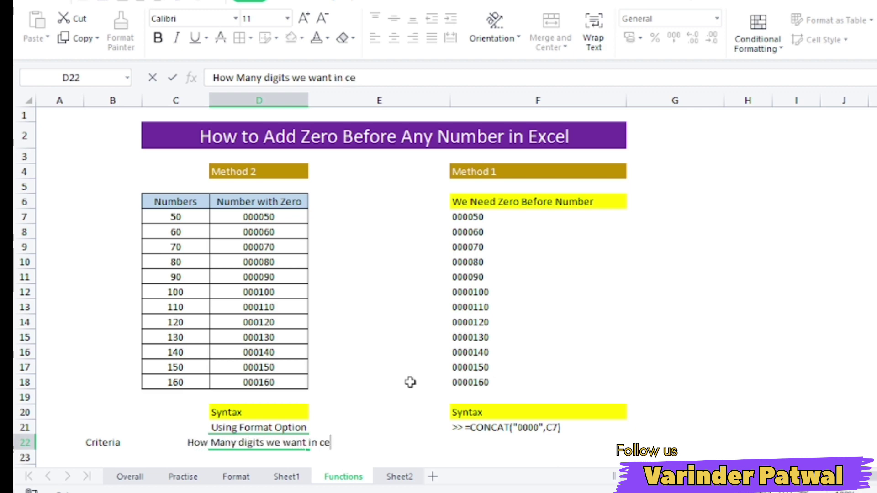
type("ll")
key("Tab")
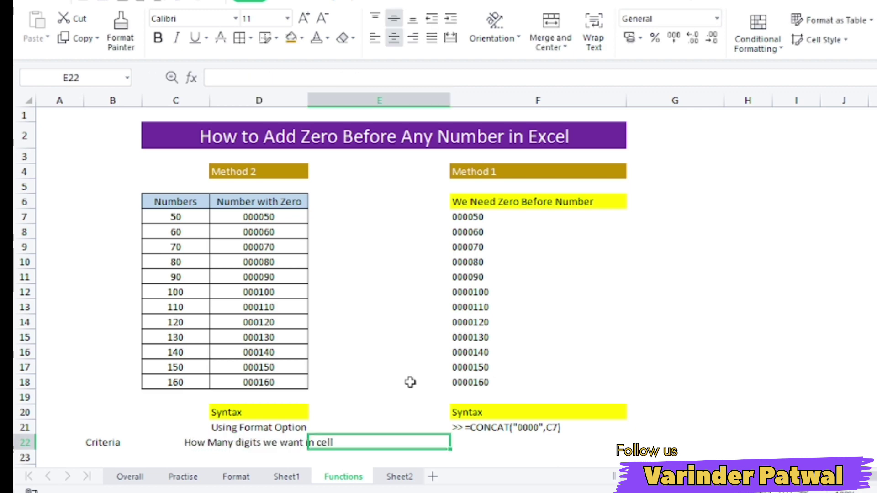
key("Left")
key("Up")
key("Up")
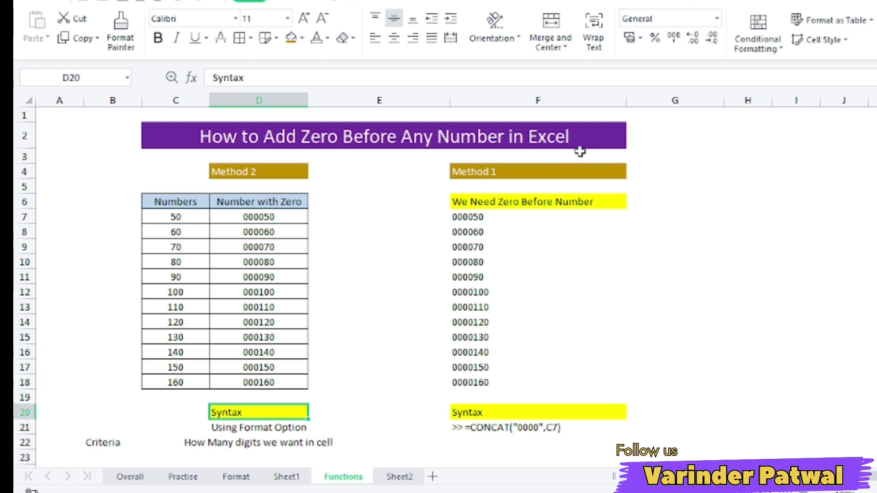
left_click(599, 136)
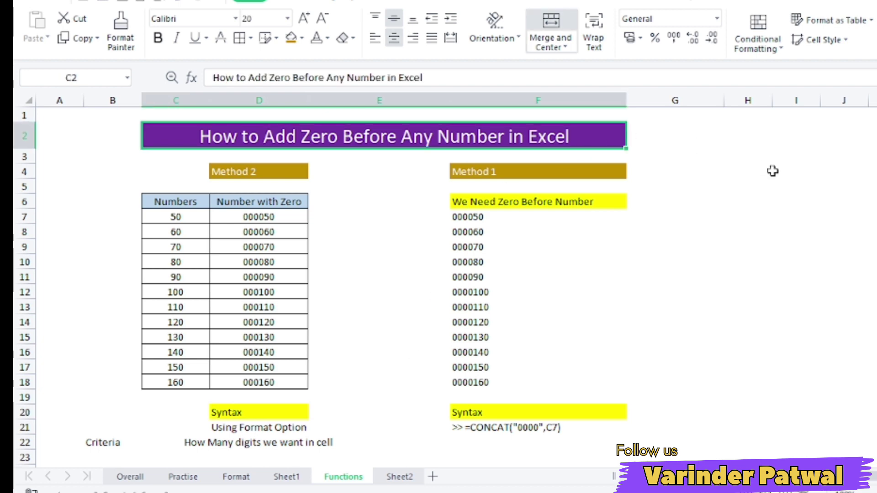